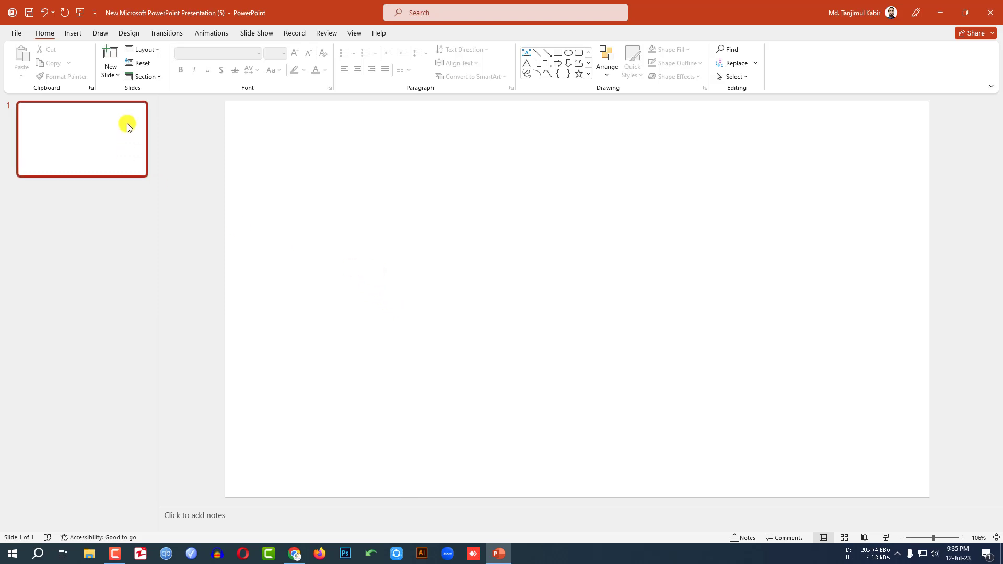
Step: Insert a 3-D Pie chart through the Insert Chart dialog
left_click(76, 35)
left_click(280, 62)
left_click(372, 216)
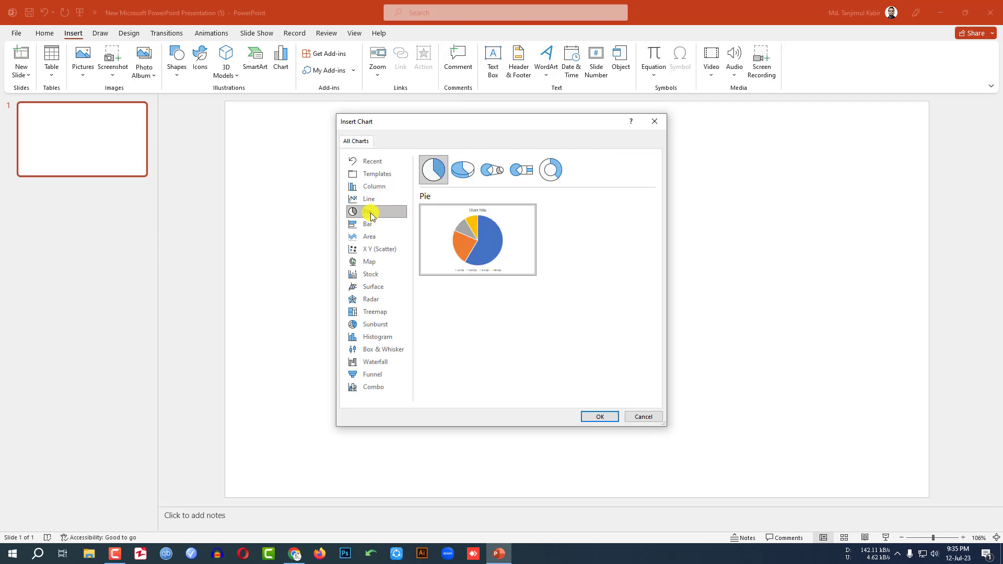
left_click(461, 171)
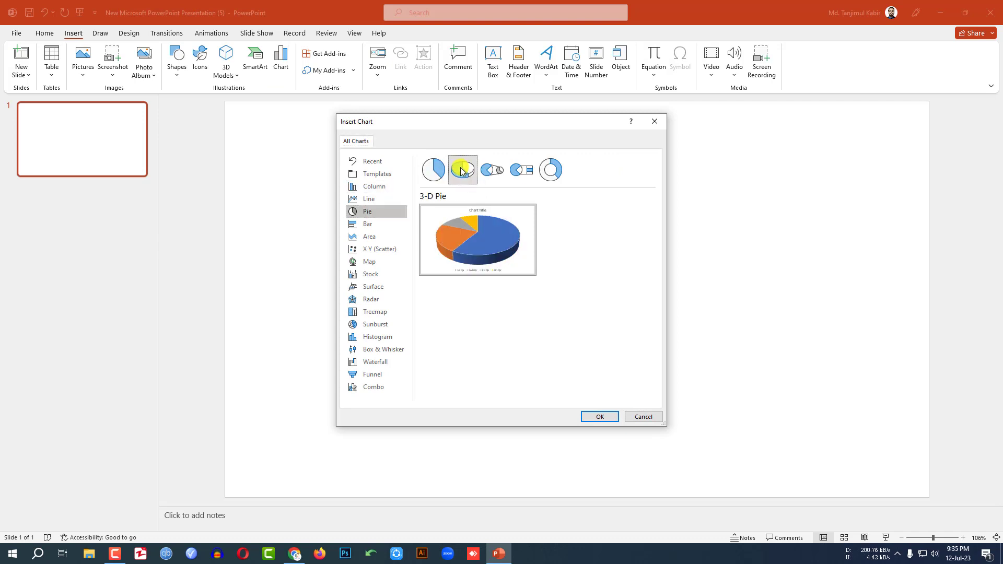
left_click(603, 422)
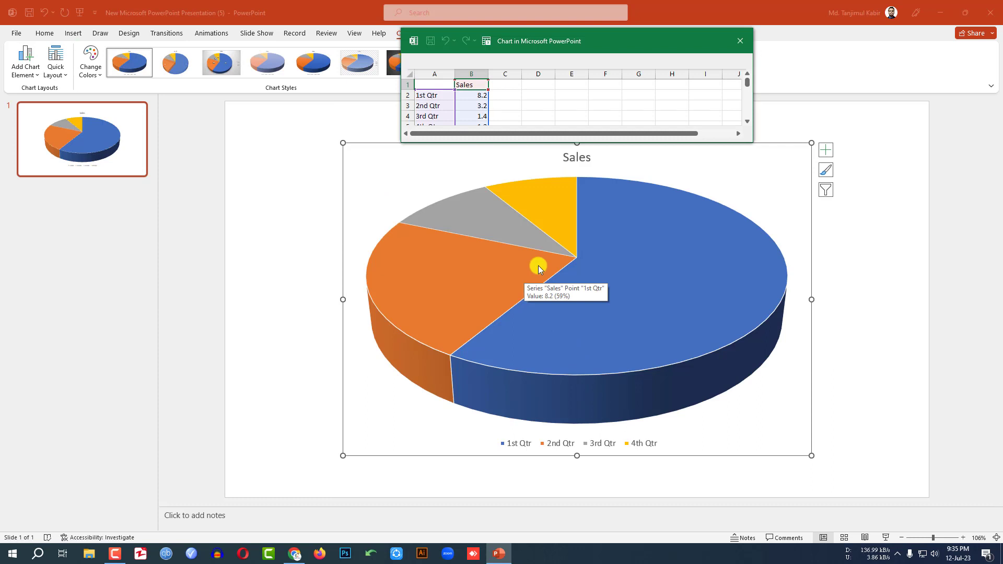
Step: Enter Sales values 9, 3, 1.5 and 1.2 for the four quarters in B2:B5
left_click(477, 98)
type("9")
key("Return")
type("3")
key("Return")
scroll(479, 101, "down", 1)
left_click_drag(753, 141, 787, 240)
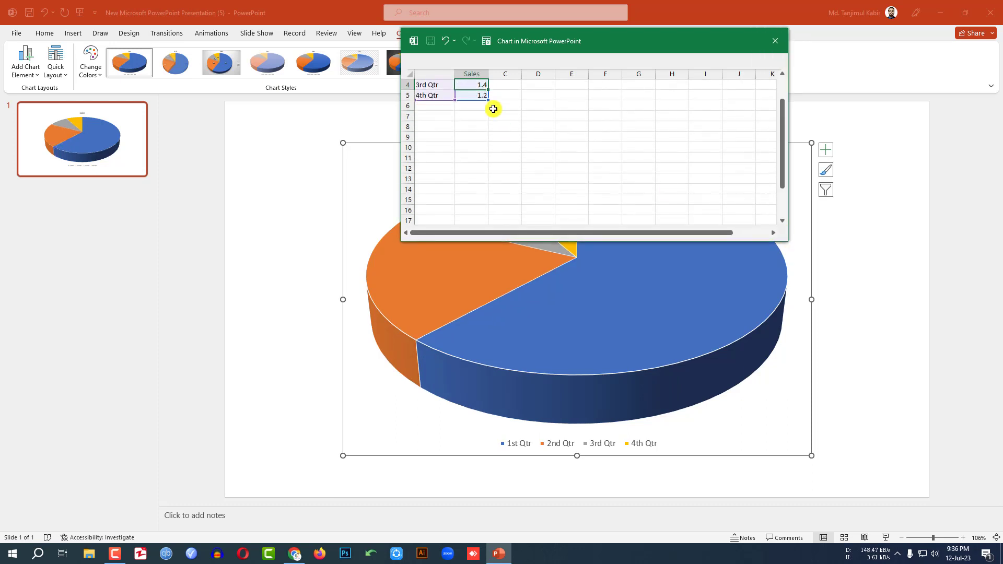
scroll(480, 113, "up", 1)
double_click(480, 118)
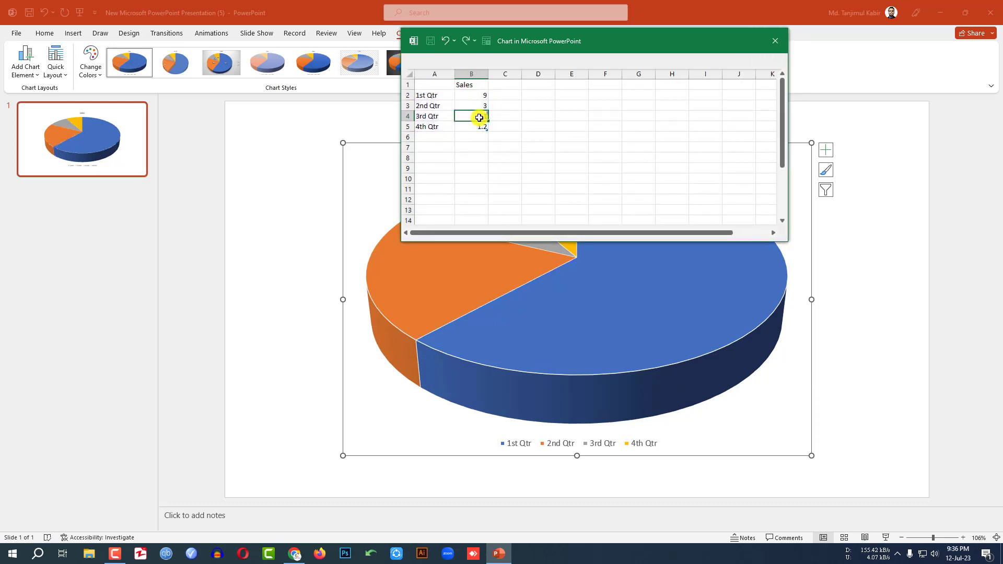
key("Return")
type("1")
type(".2")
key("Return")
Step: Move the chart data window off the chart and close it
left_click(505, 146)
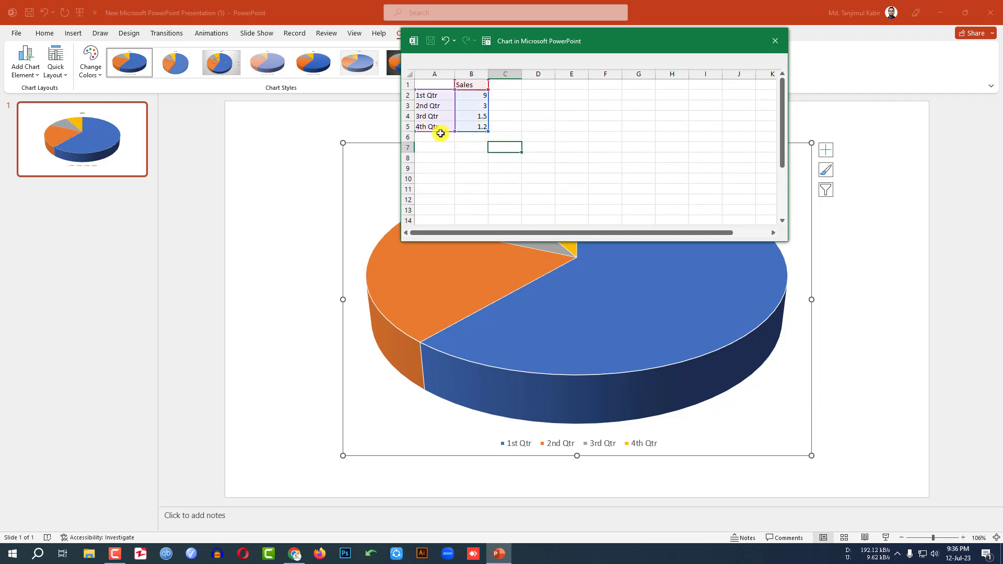
left_click_drag(593, 60, 341, 125)
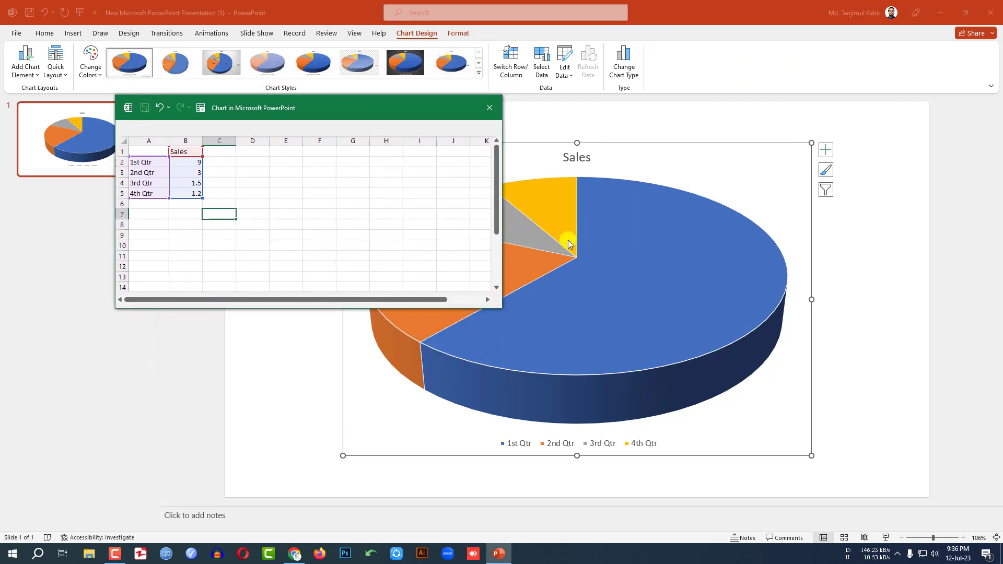
mouse_move(541, 253)
left_click(487, 111)
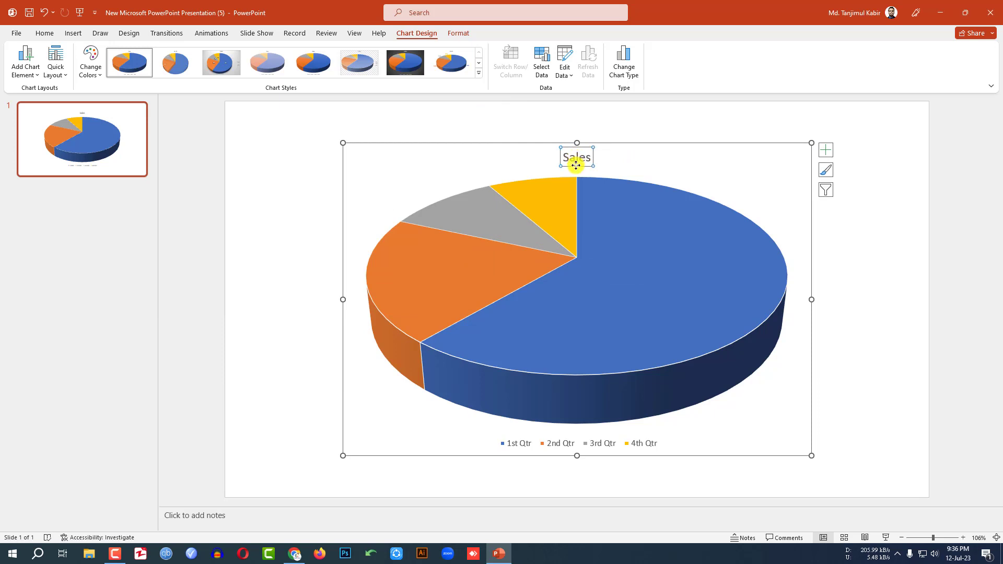
Step: Delete the Sales title and legend, then apply Chart Style 10 to the pie
key("Delete")
left_click(569, 446)
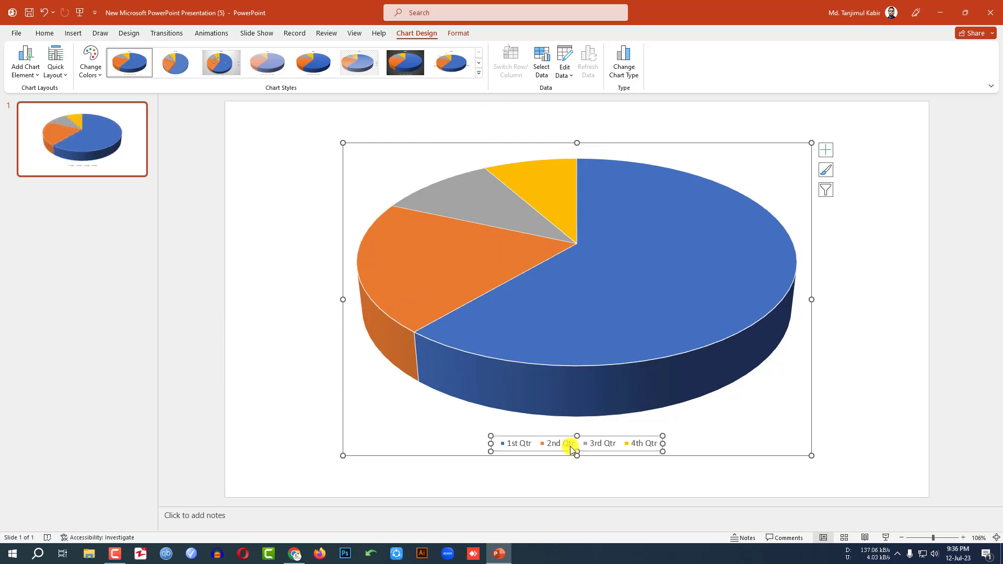
key("Delete")
left_click(627, 418)
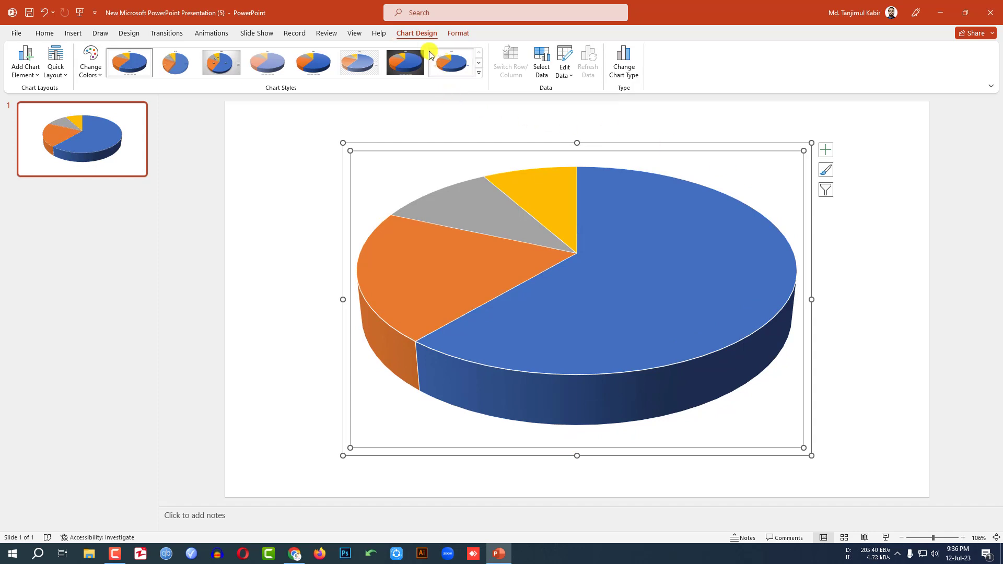
left_click(479, 73)
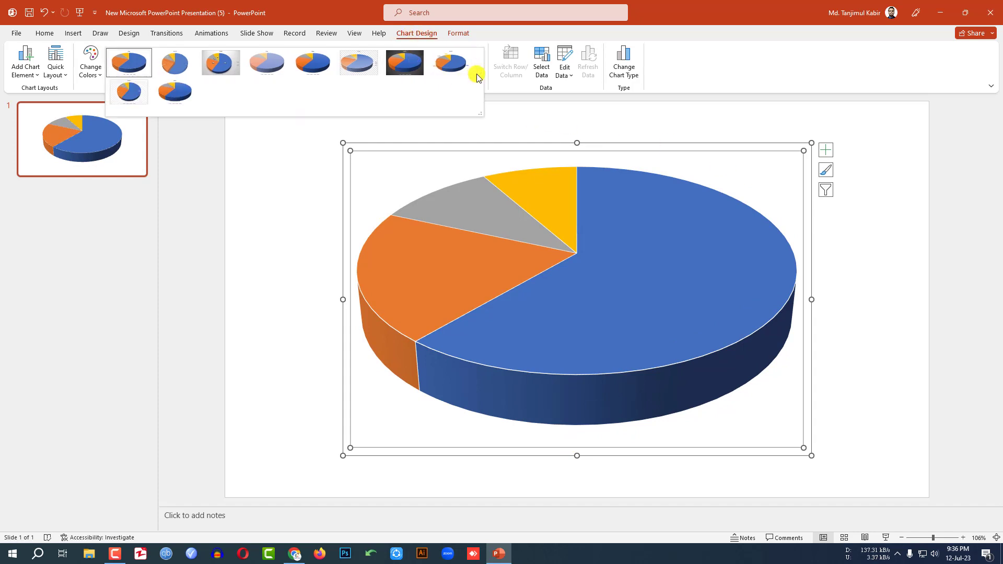
left_click(170, 94)
left_click(873, 162)
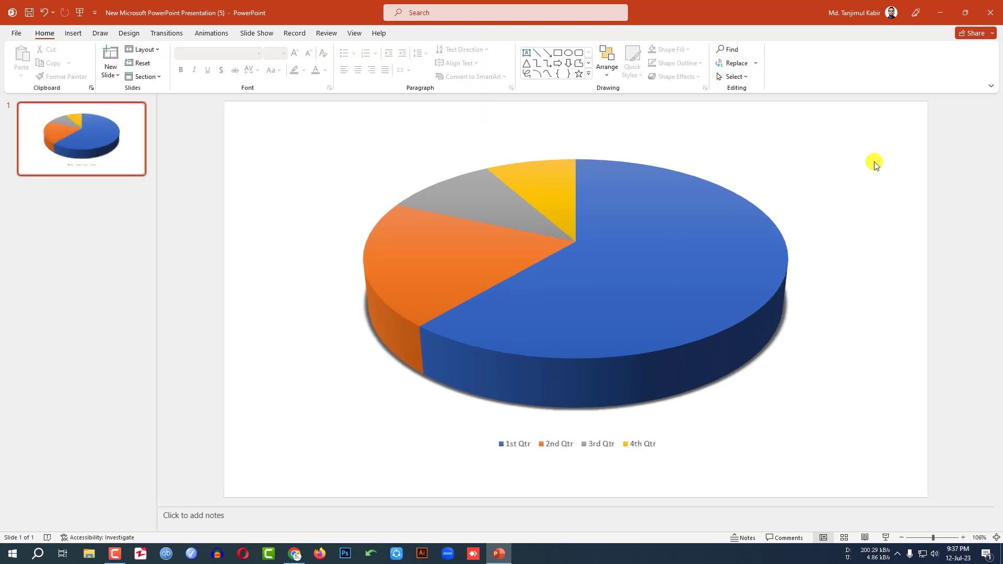
Step: Give the pie series a 6 pt top bevel in Format Data Series 3-D Format
right_click(667, 219)
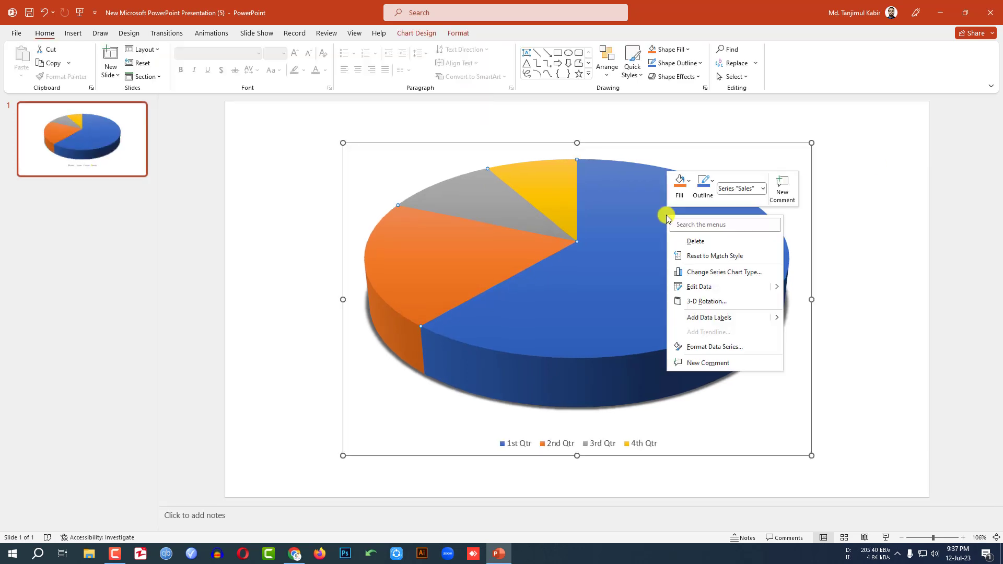
left_click(710, 347)
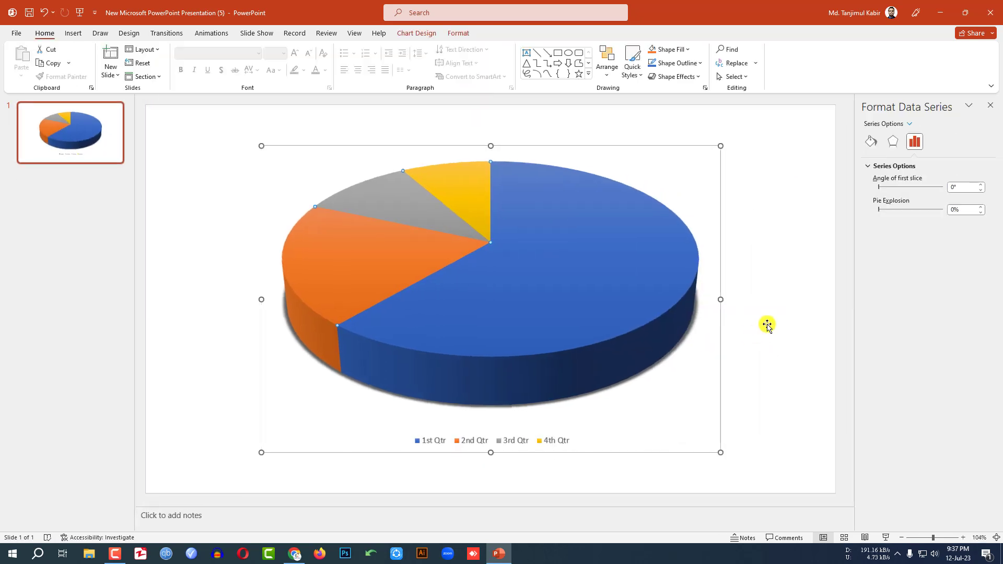
left_click(893, 142)
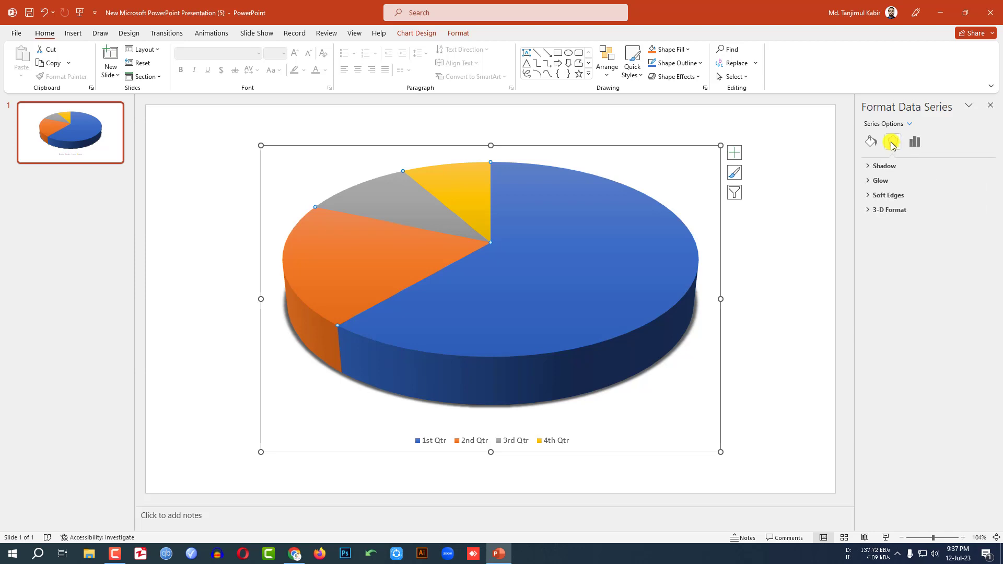
left_click(879, 211)
left_click(901, 242)
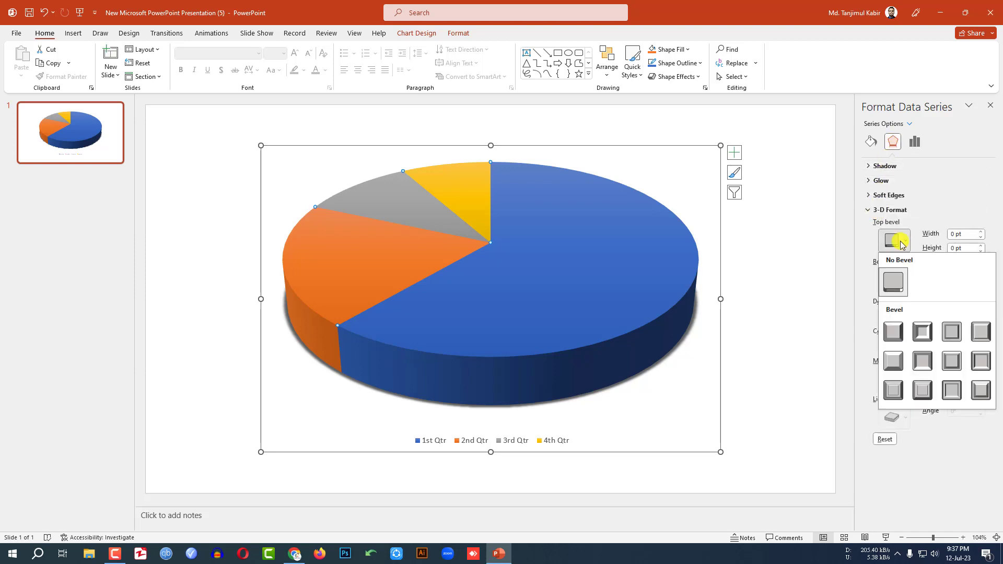
left_click(894, 360)
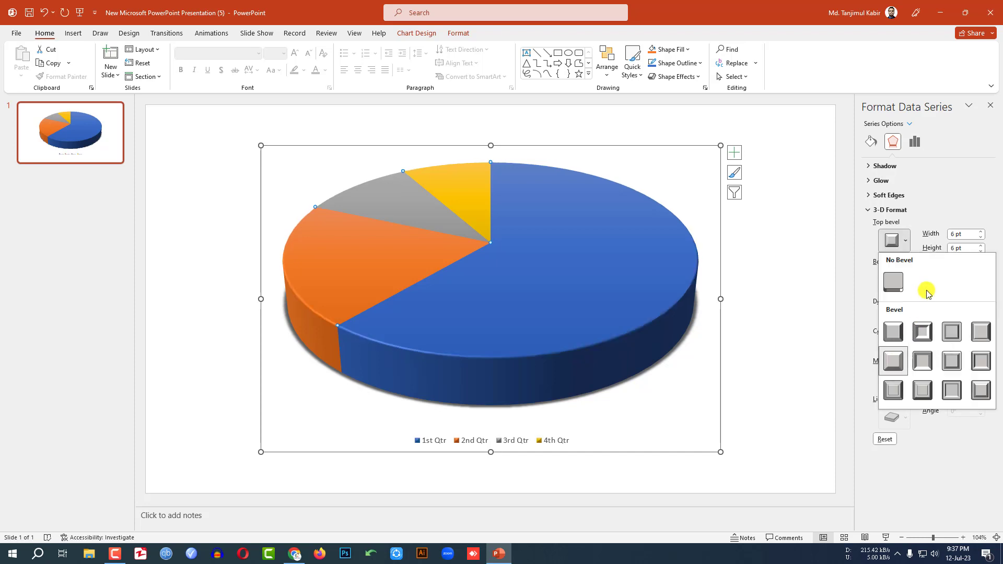
left_click(860, 287)
Step: Add an Angle bottom bevel to the pie series
left_click(895, 289)
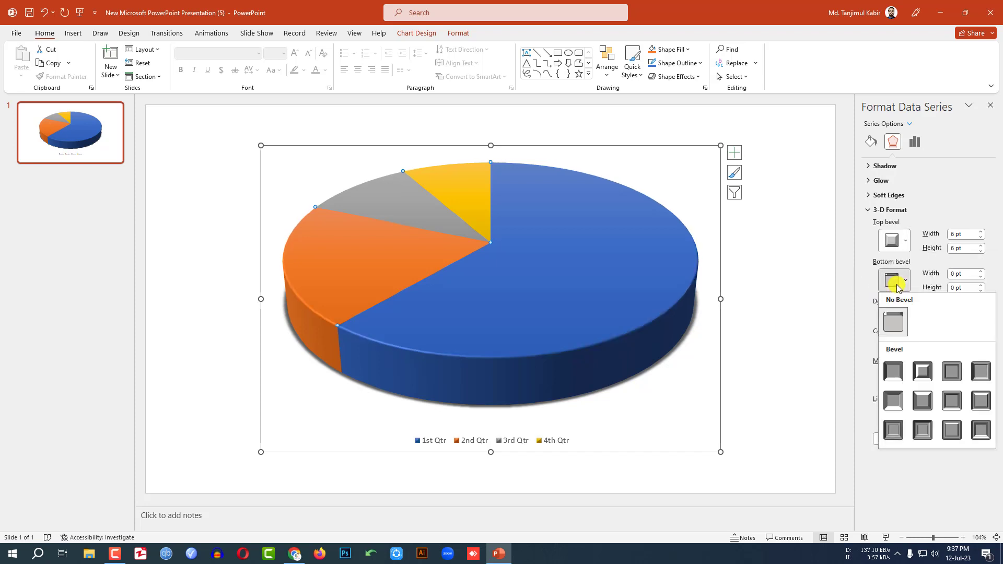
left_click(896, 400)
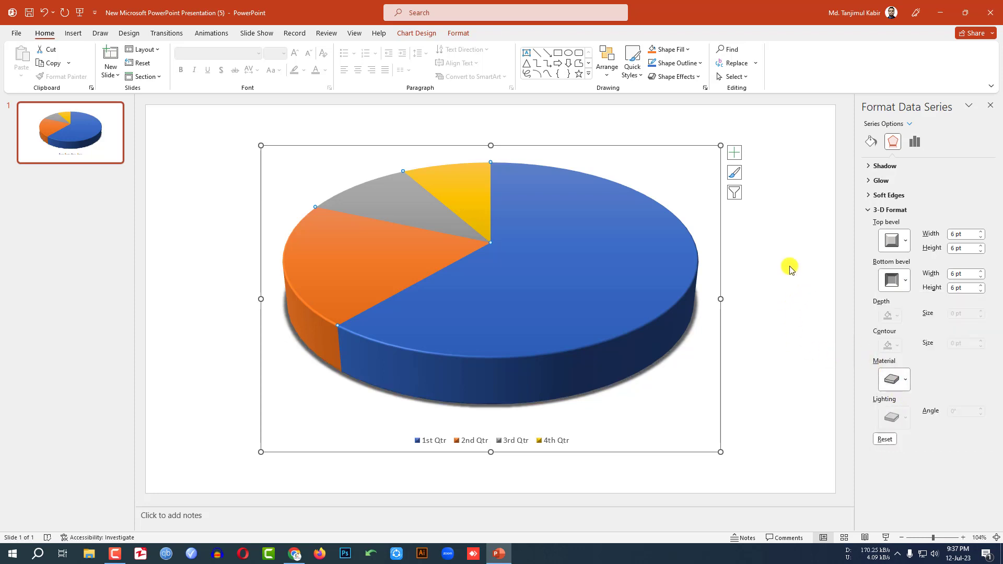
left_click(807, 264)
left_click(511, 440)
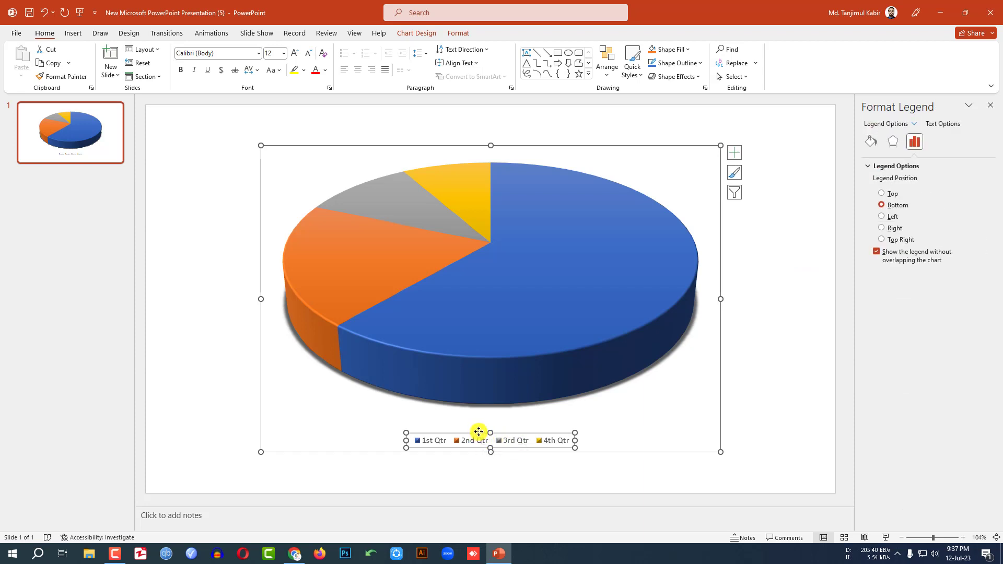
Step: Delete the legend, shrink the chart, move it left and explode the slices by 7%
key("Delete")
left_click_drag(721, 146, 587, 265)
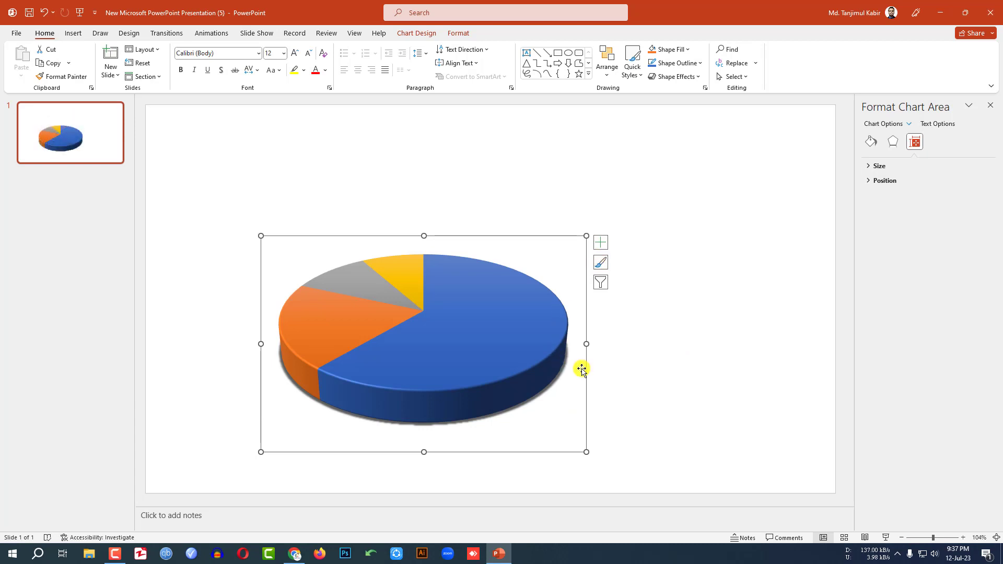
left_click_drag(559, 452, 501, 452)
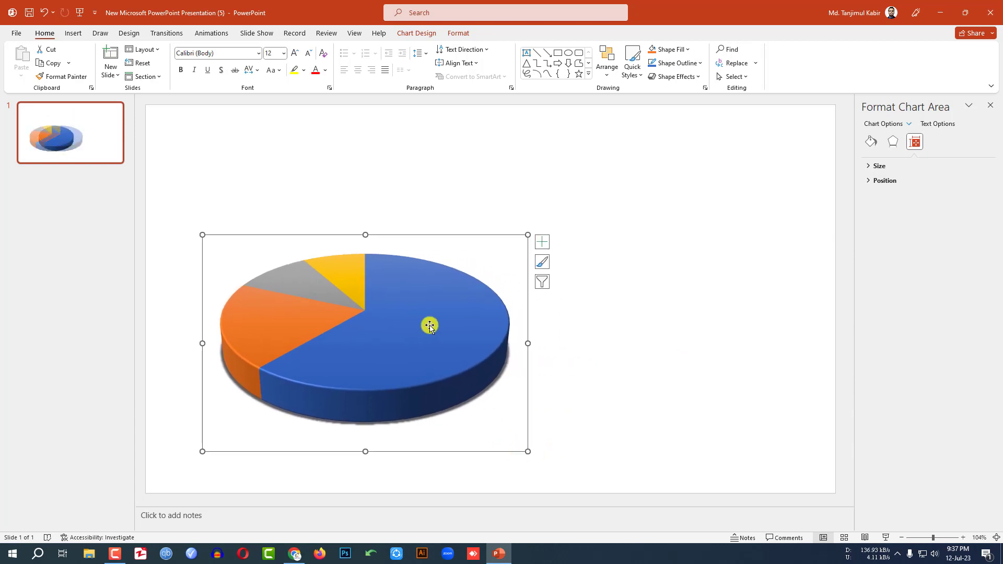
left_click(354, 307)
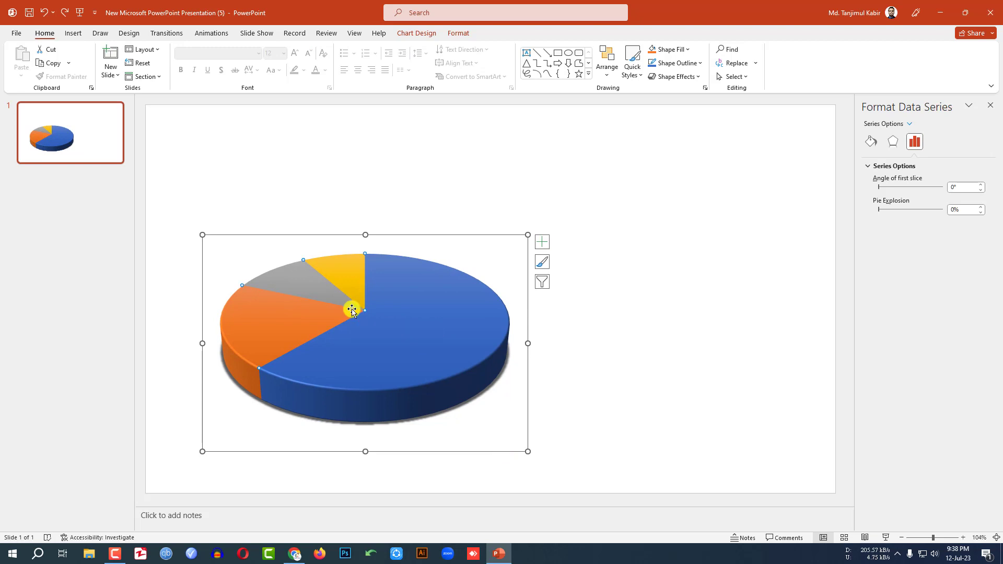
left_click_drag(351, 311, 365, 307)
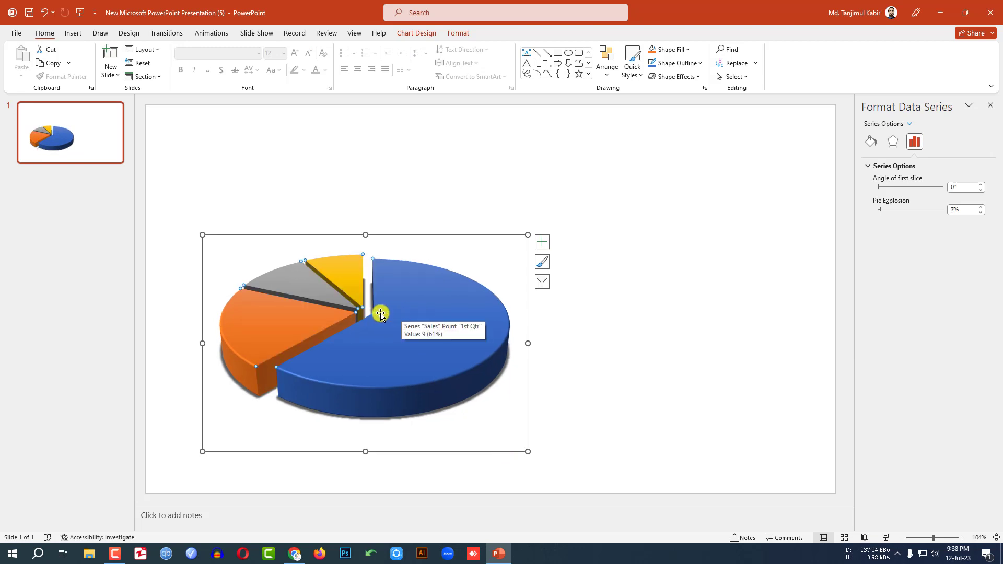
left_click(583, 319)
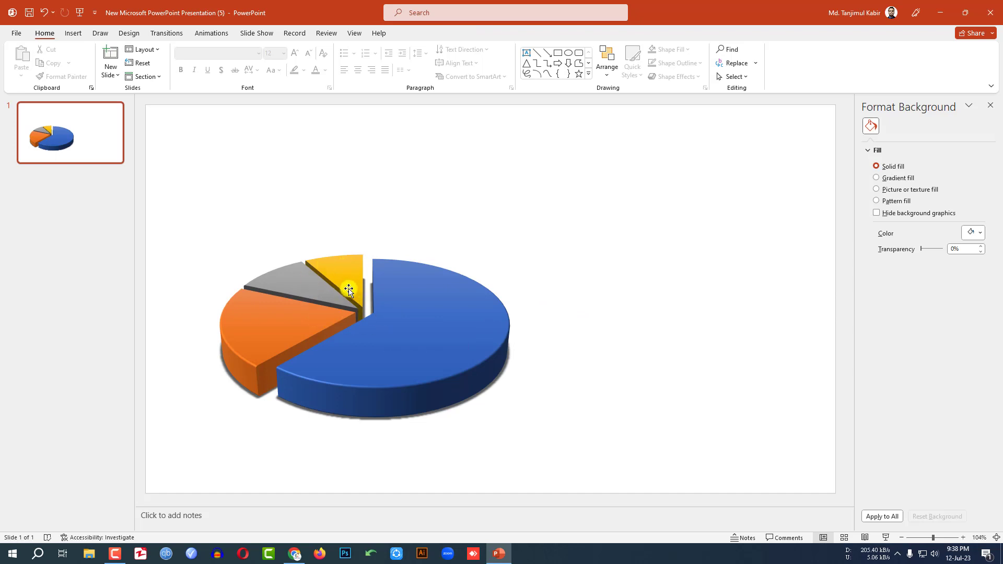
Step: Give the orange pie slice a solid green fill
mouse_move(348, 273)
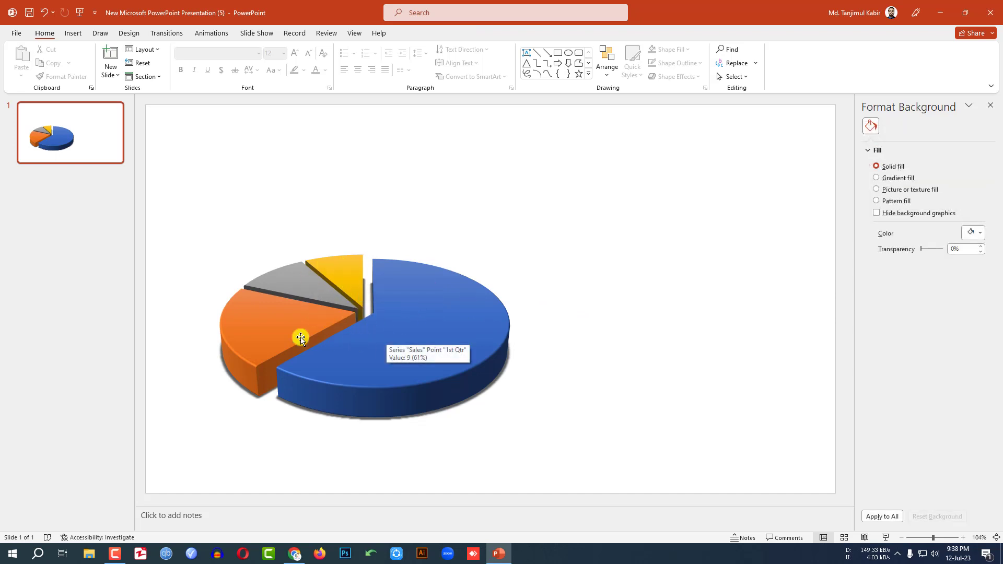
left_click(278, 333)
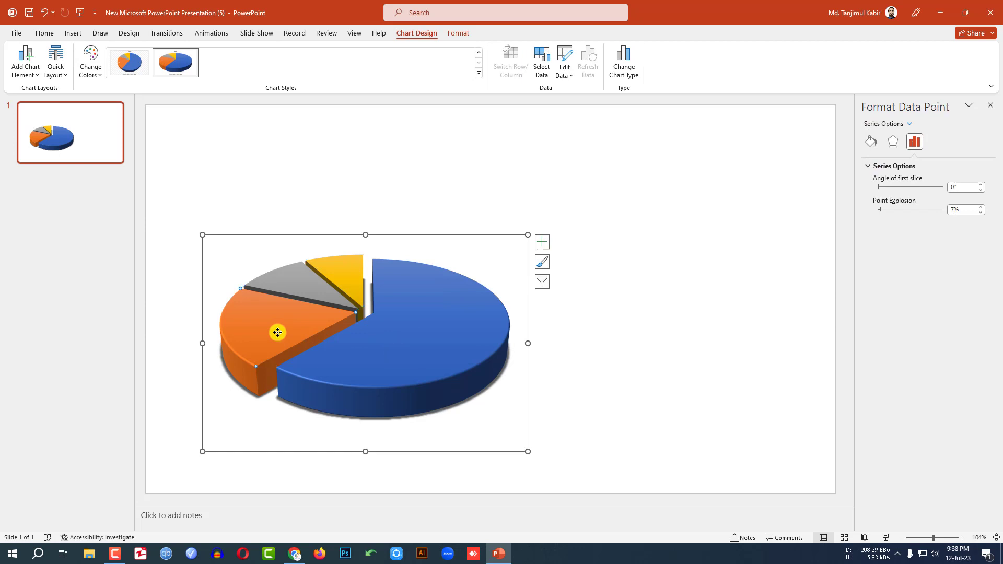
left_click(871, 143)
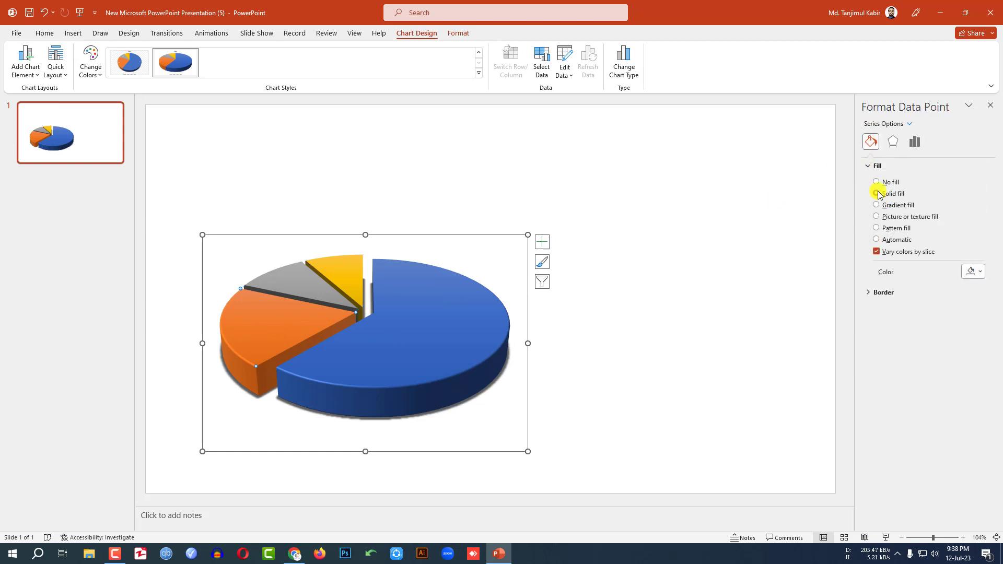
left_click(876, 194)
left_click(977, 271)
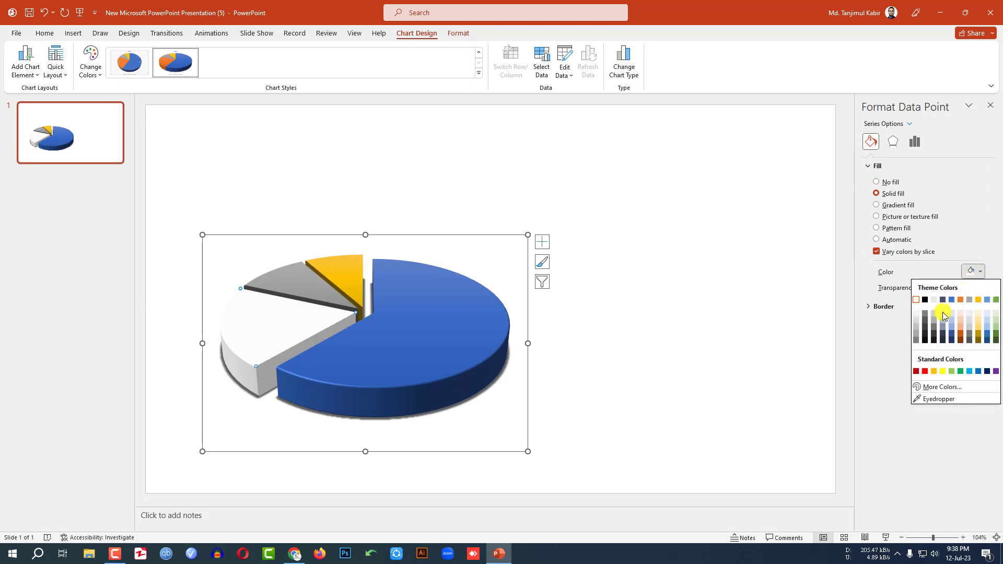
left_click(961, 372)
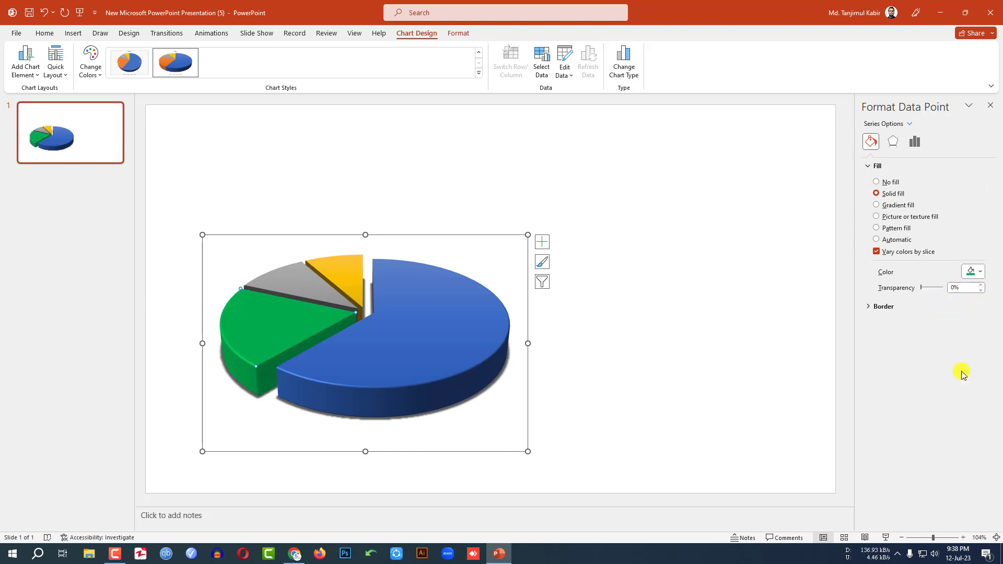
Step: Give the small yellow slice a solid dark red fill
left_click(341, 278)
left_click(876, 194)
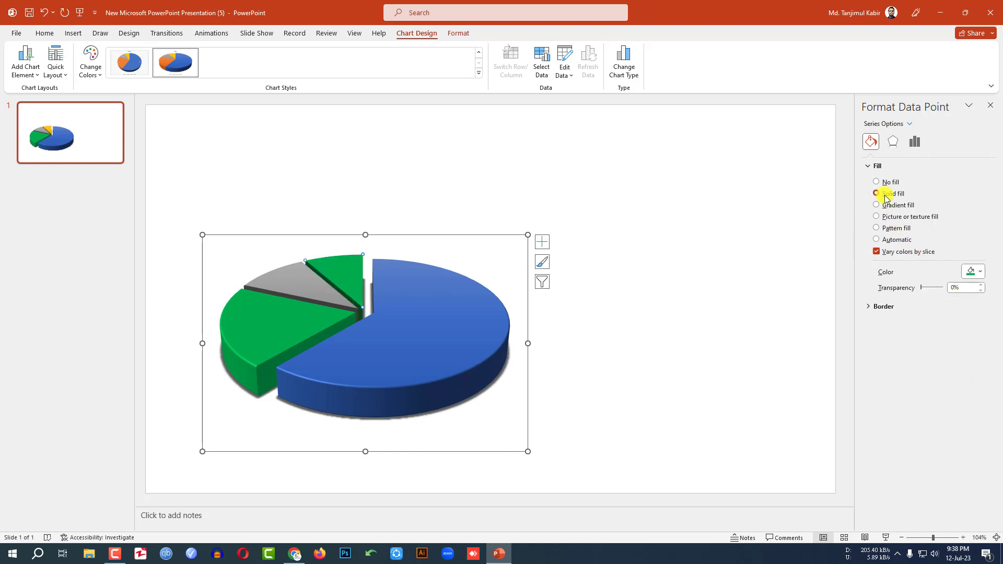
left_click(979, 272)
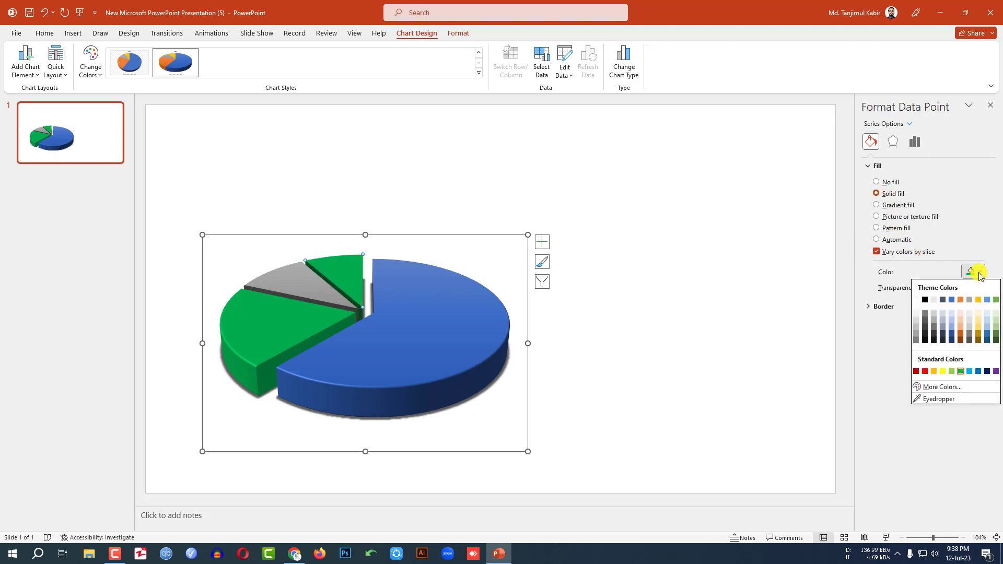
left_click(916, 371)
Step: Give the gray slice a solid gold fill
left_click(319, 292)
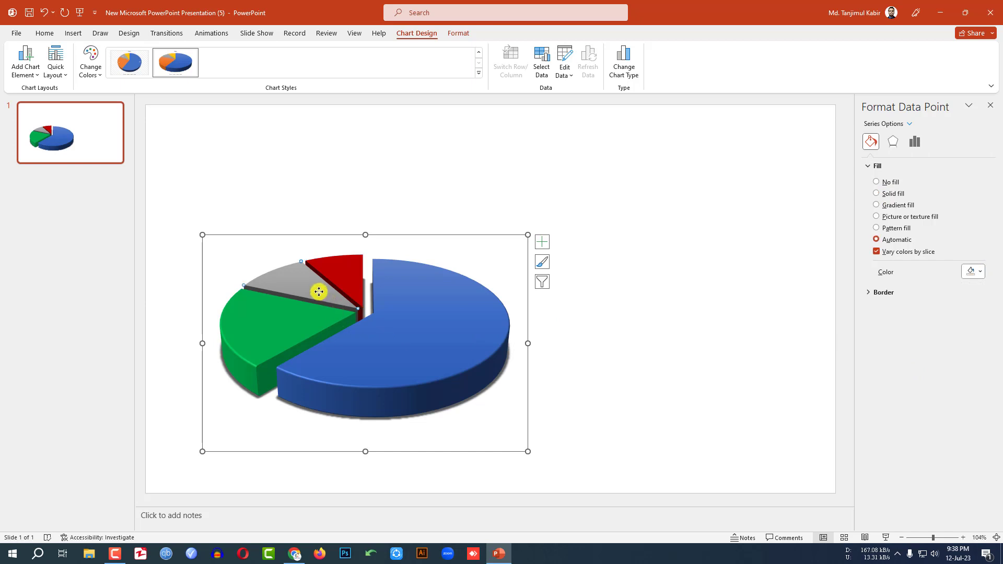
left_click(877, 194)
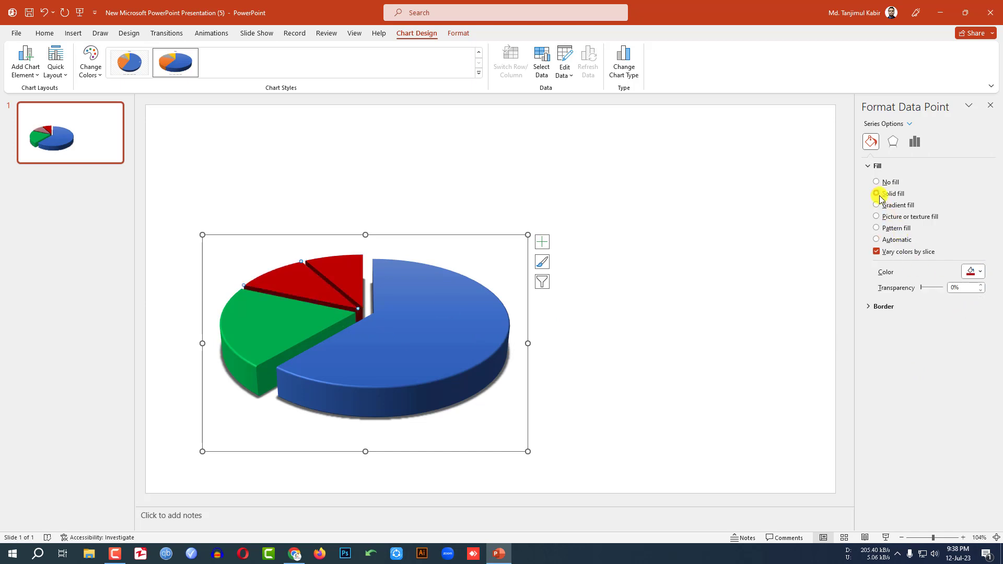
left_click(973, 271)
left_click(939, 372)
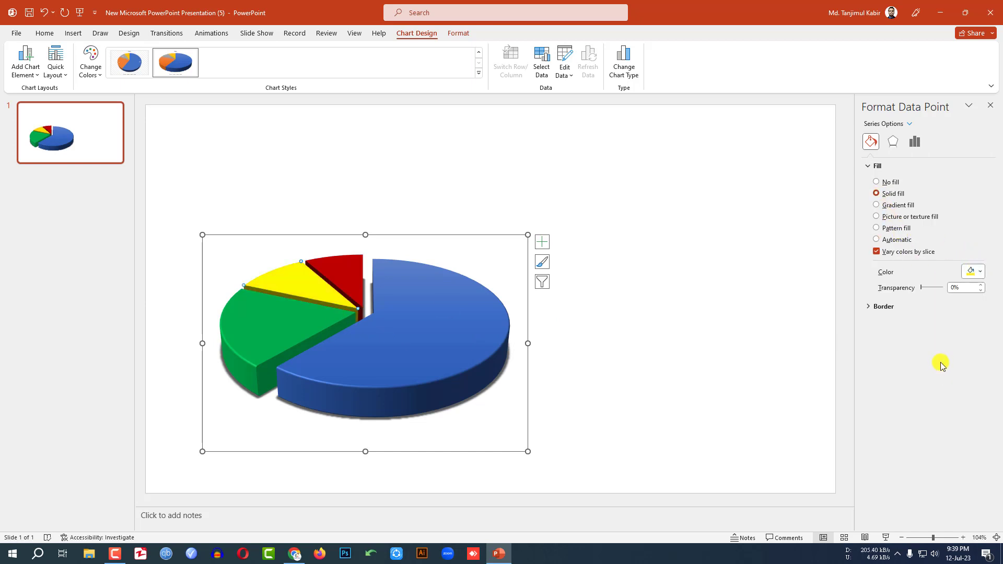
left_click(972, 271)
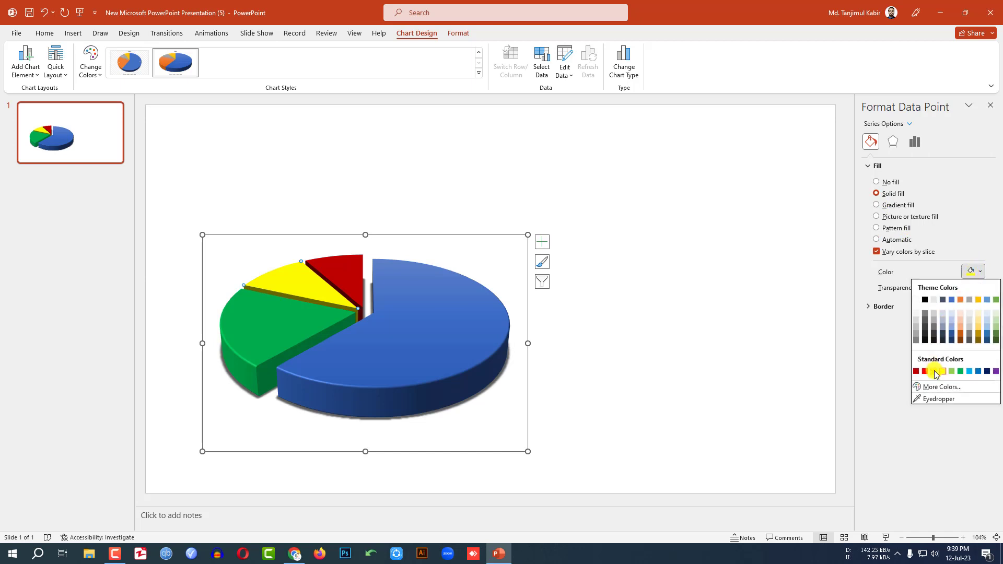
left_click(935, 371)
left_click(630, 262)
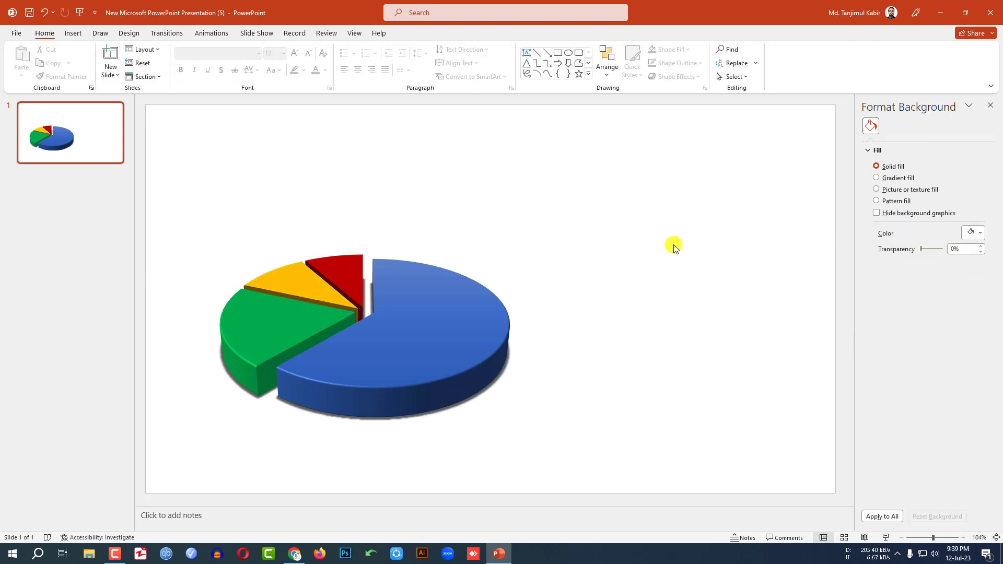
Step: Draw a small oval circle near the slide's top-left
left_click(73, 33)
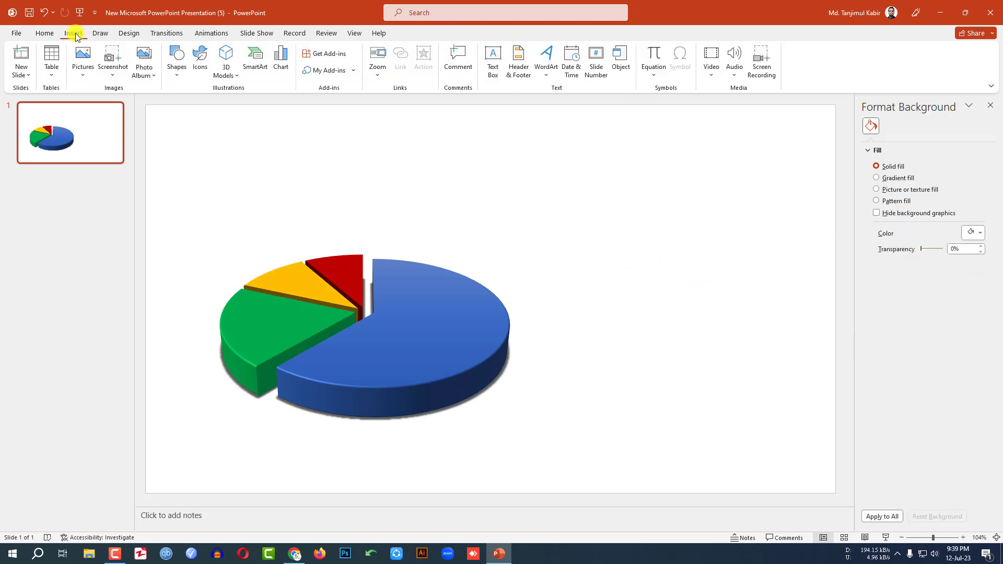
left_click(175, 67)
left_click(214, 105)
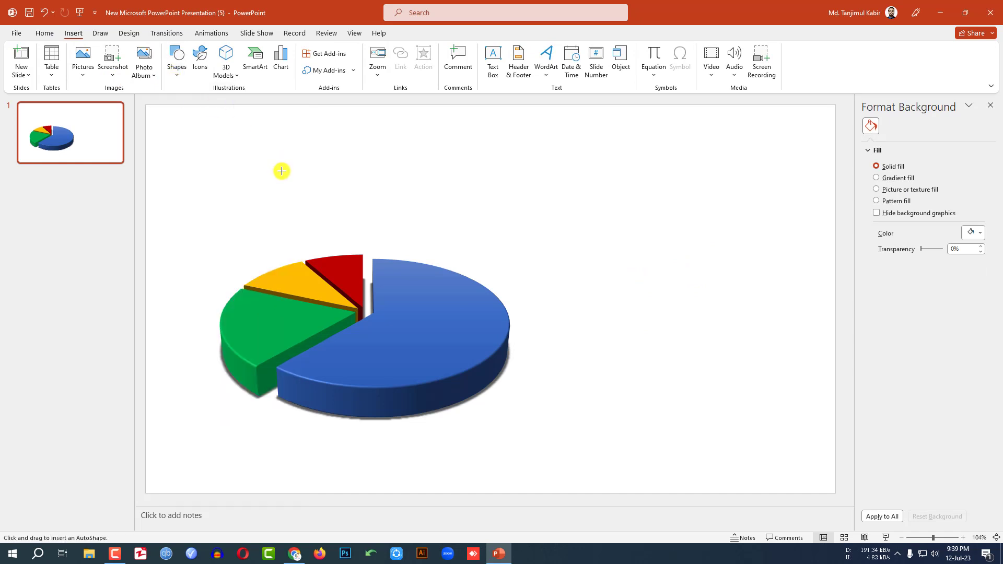
left_click_drag(215, 145, 228, 167)
Step: Remove the circle's outline and apply a preset bevel effect
left_click(410, 63)
left_click(400, 177)
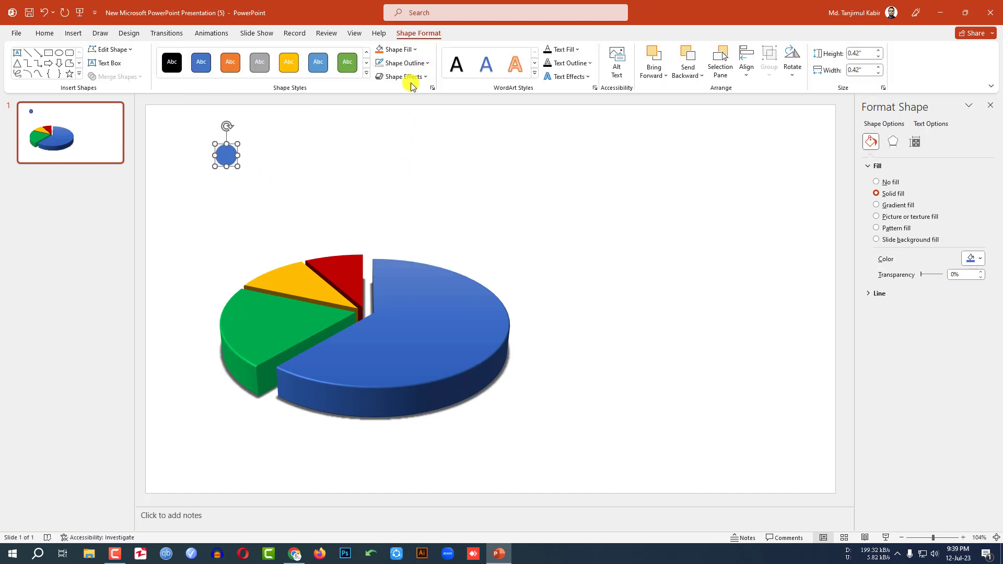
left_click(425, 76)
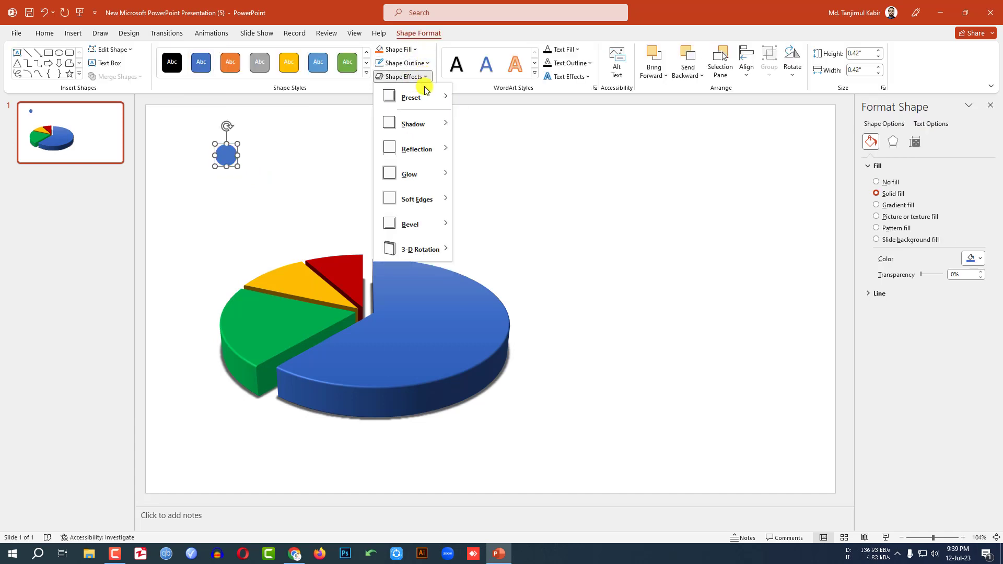
mouse_move(426, 94)
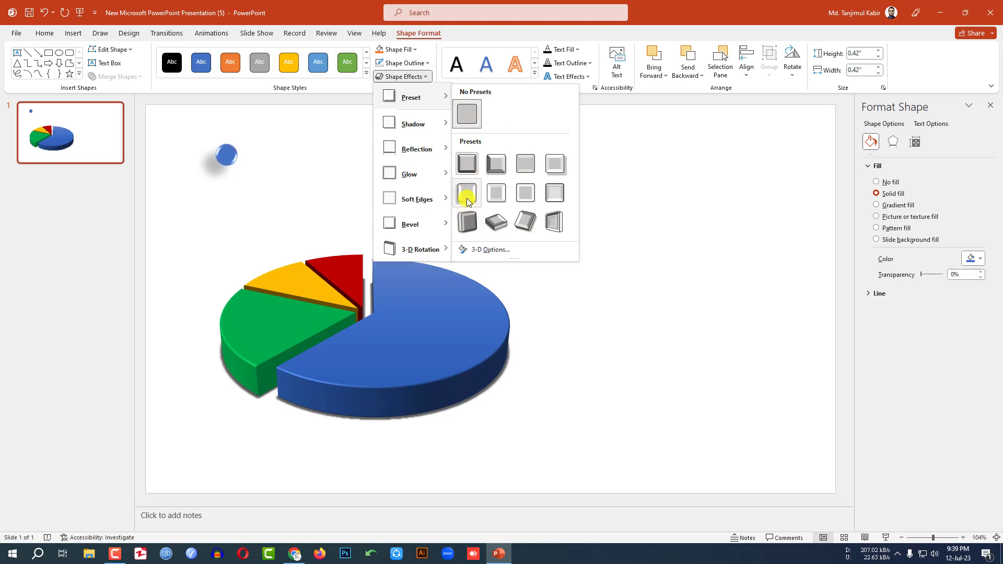
left_click(343, 152)
left_click(343, 152)
left_click(66, 34)
left_click(176, 75)
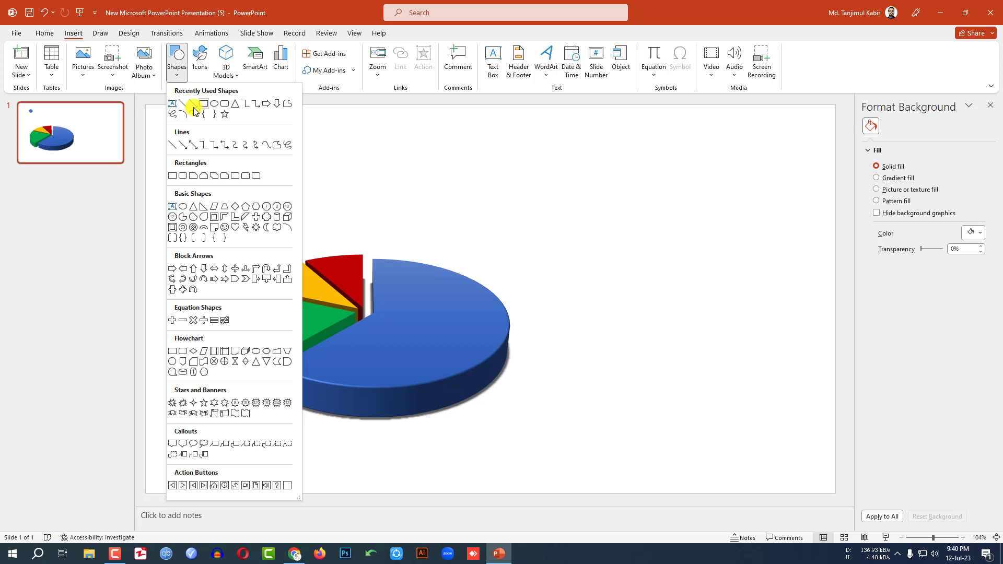
Step: Add a 'YOUR TEXT HERE' text box beside the circle in Anton font
left_click(173, 103)
left_click_drag(244, 149, 379, 170)
type("YO")
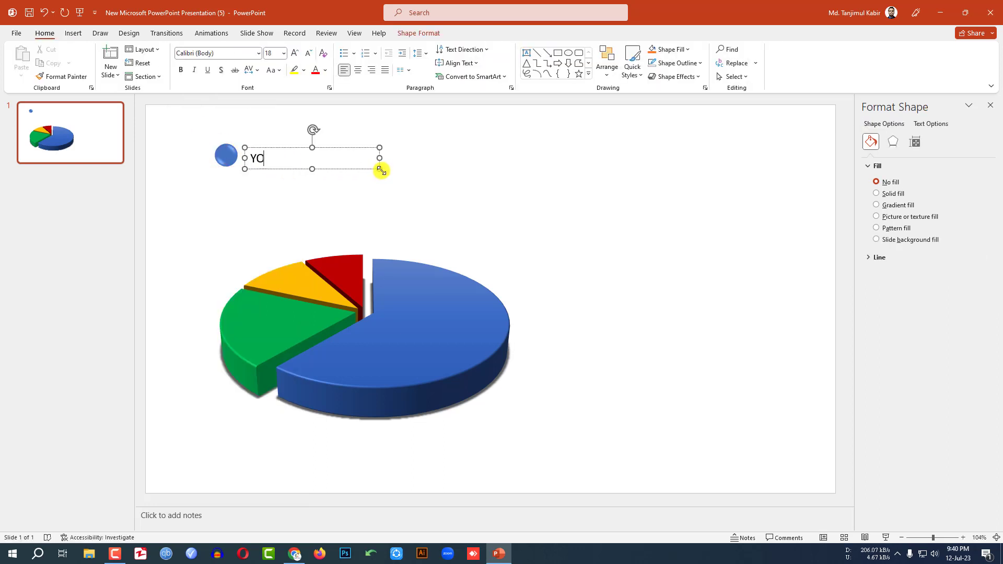
type("UR TEXT HERE")
key("ctrl+a")
left_click(224, 53)
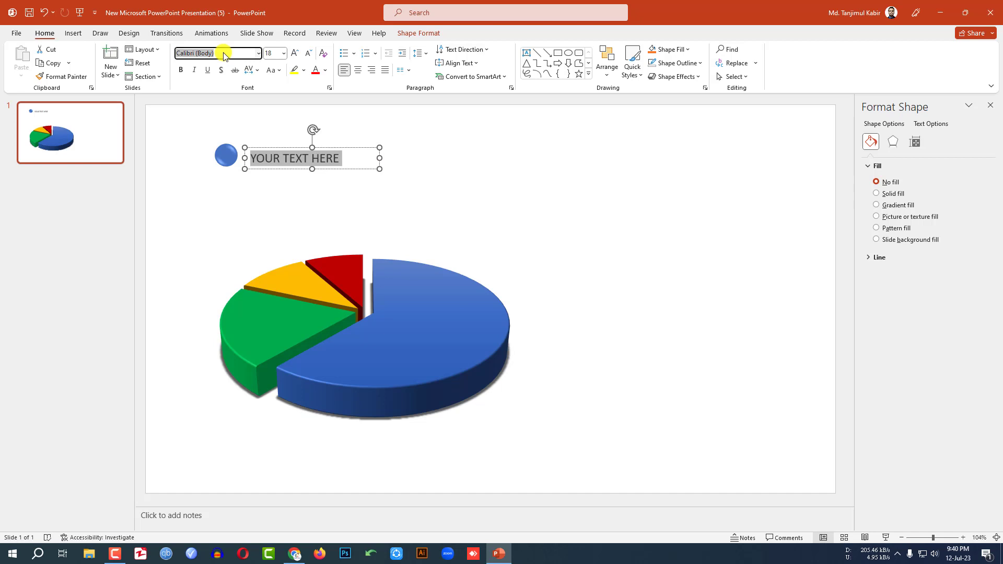
type("Ant")
key("Return")
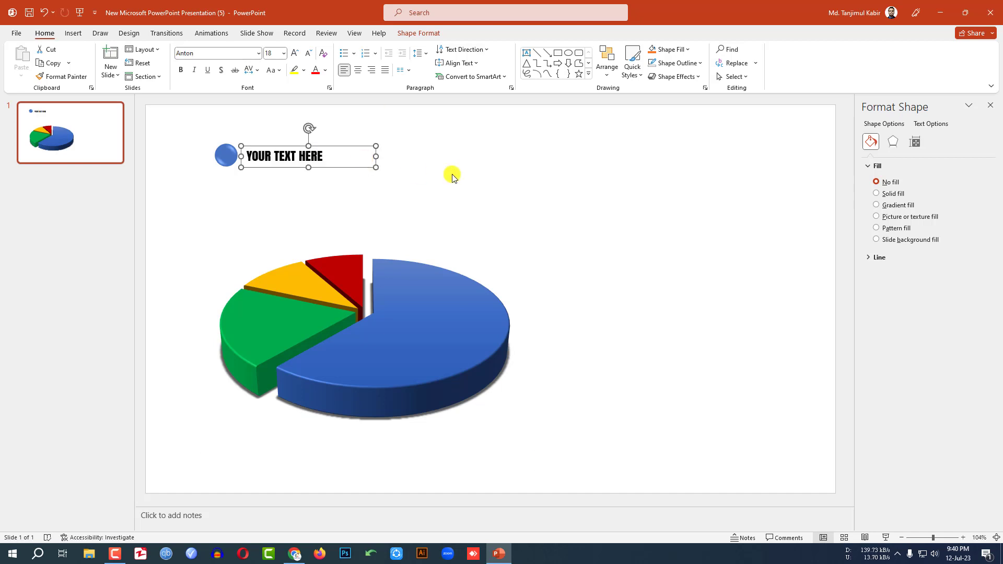
left_click(452, 174)
Step: Group the circle with its text, then duplicate it into four legend items
left_click(229, 161)
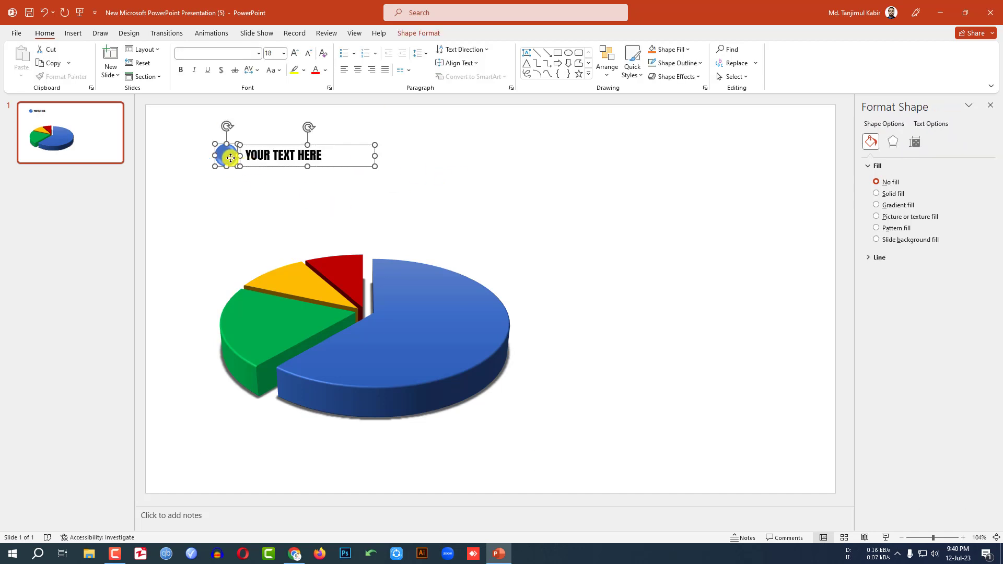
key("ctrl+g")
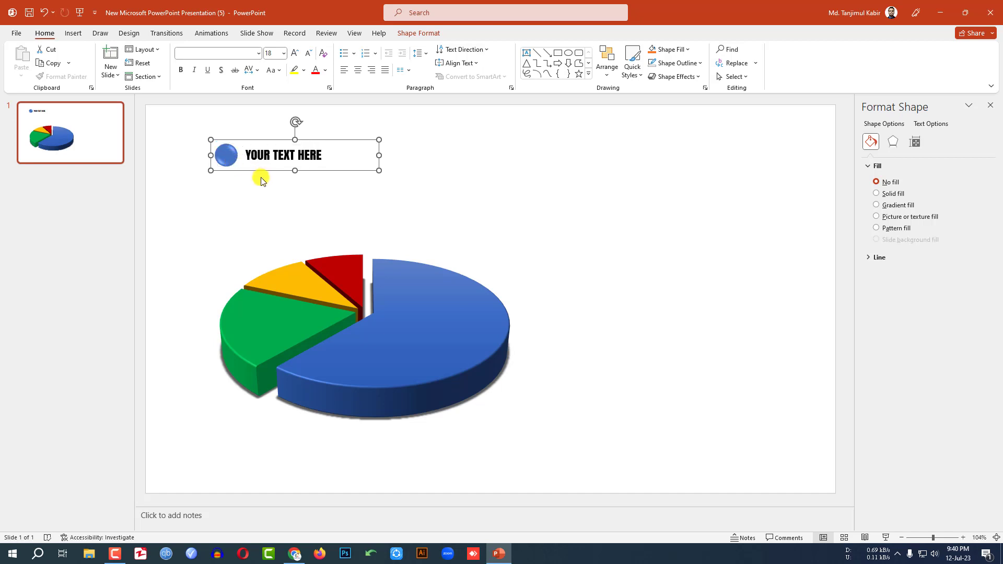
key("ctrl+d")
left_click_drag(264, 183, 368, 205)
key("ctrl+d")
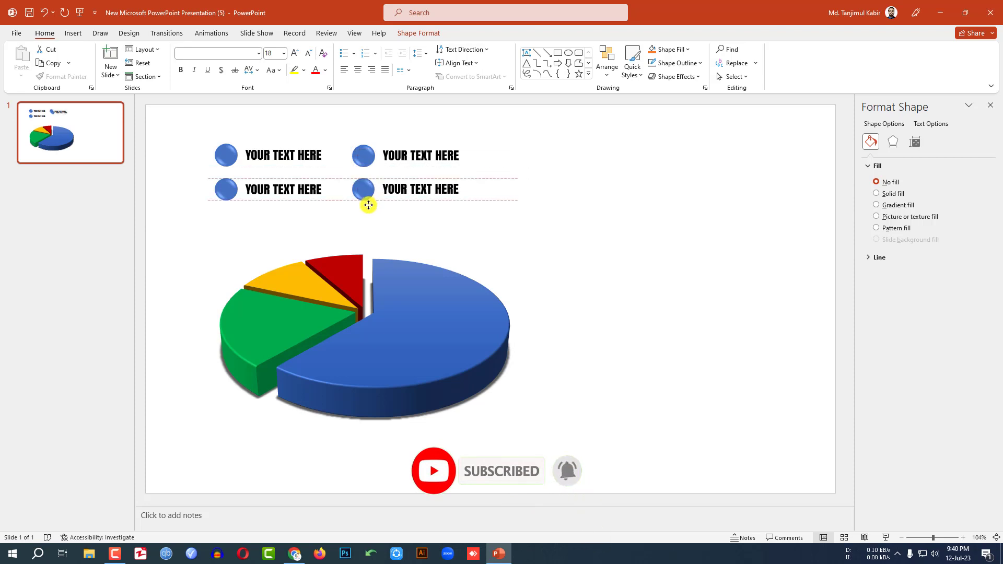
left_click(535, 204)
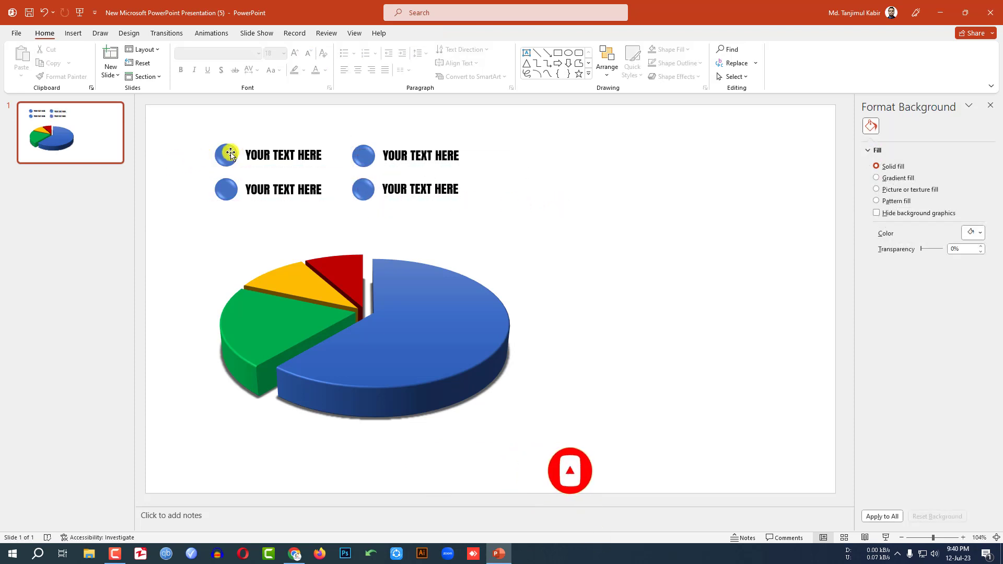
Step: Eyedrop the red slice's colour into the lower-left legend circle
left_click(224, 187)
left_click(224, 191)
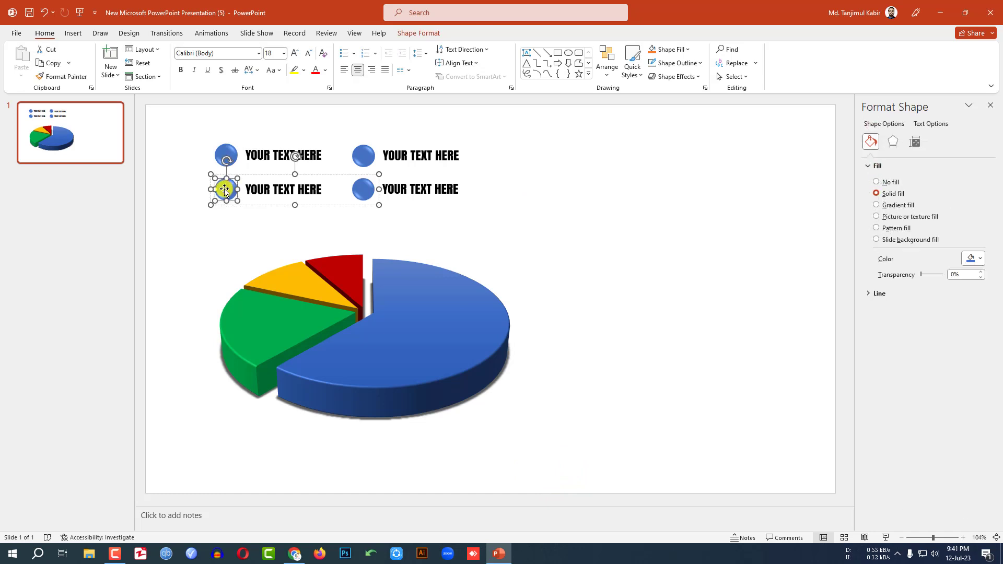
left_click(415, 33)
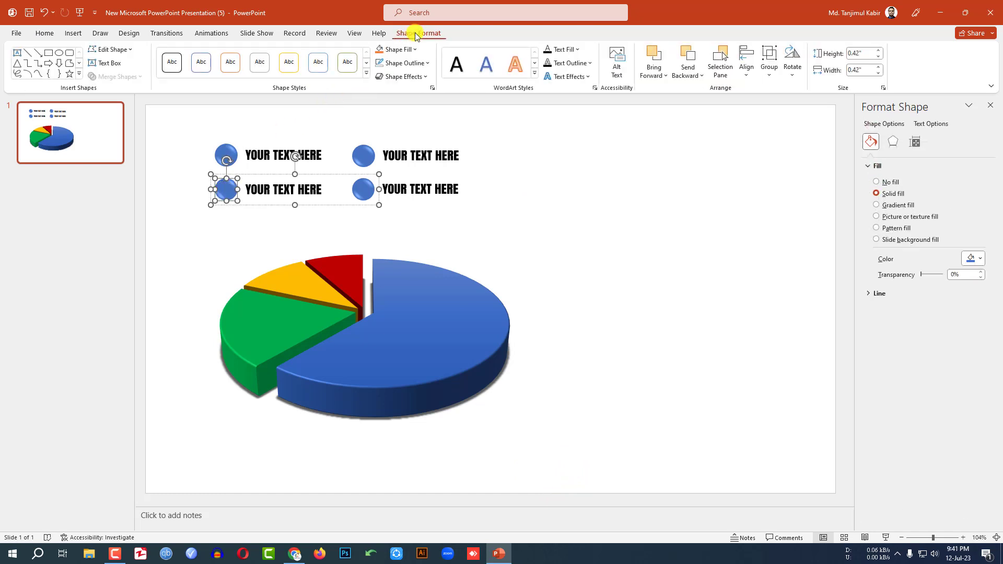
left_click(417, 51)
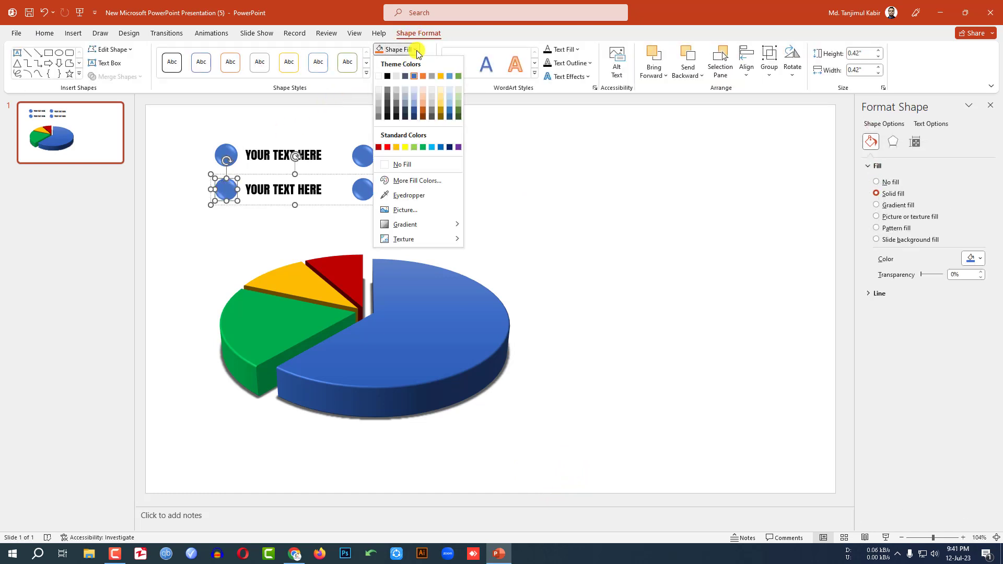
left_click(393, 194)
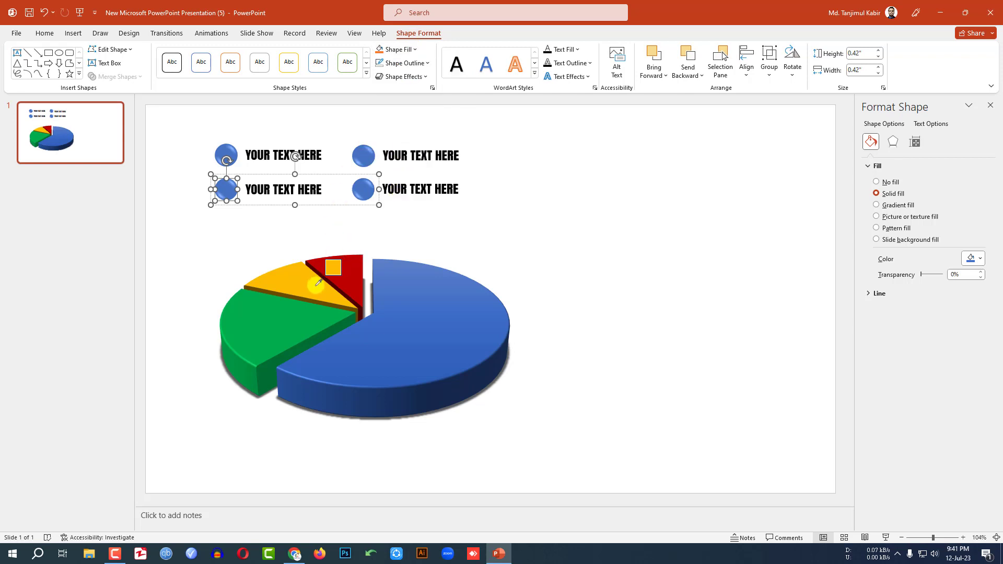
left_click(350, 275)
Step: Eyedrop the yellow slice's colour into the top-right legend circle
left_click(365, 159)
left_click(368, 159)
left_click(411, 50)
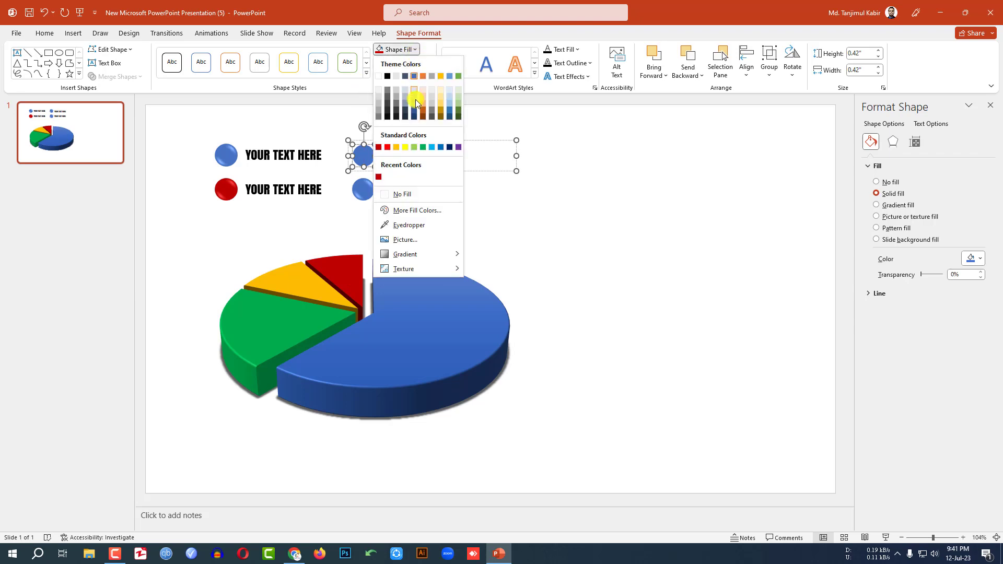
left_click(406, 225)
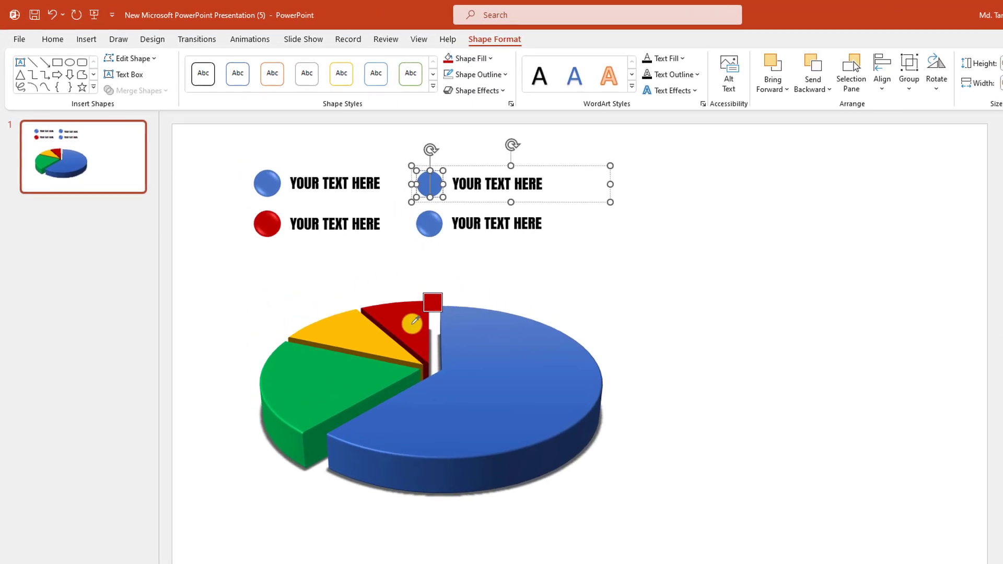
left_click(369, 333)
Step: Eyedrop the green slice's colour into the bottom-right legend circle
left_click(429, 225)
left_click(429, 224)
left_click(489, 59)
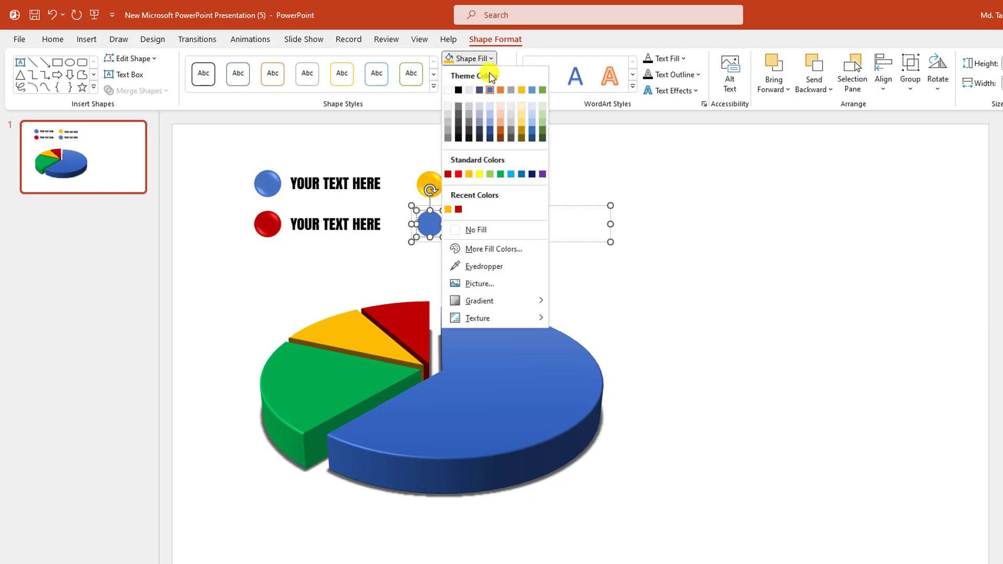
left_click(477, 266)
left_click(343, 380)
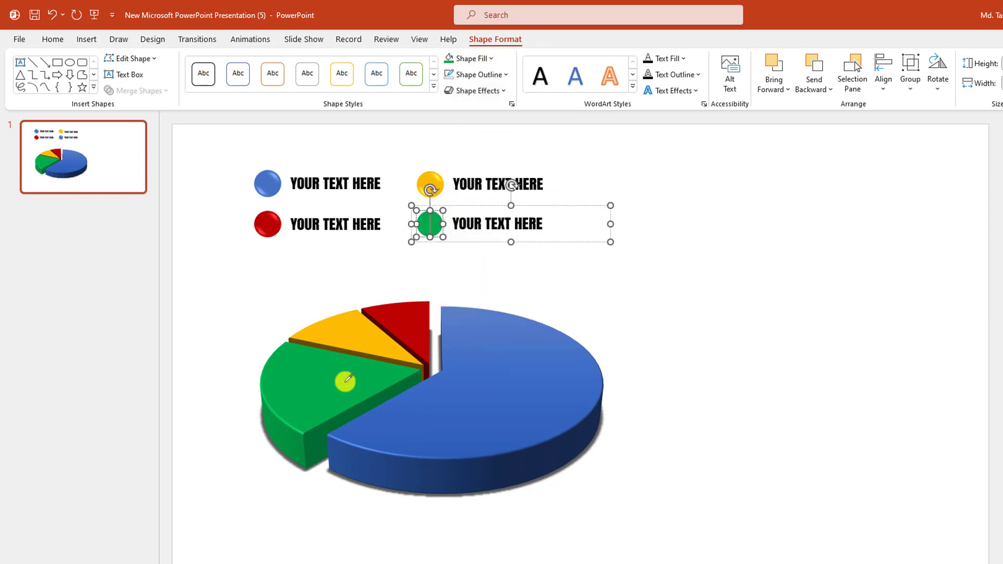
left_click(663, 316)
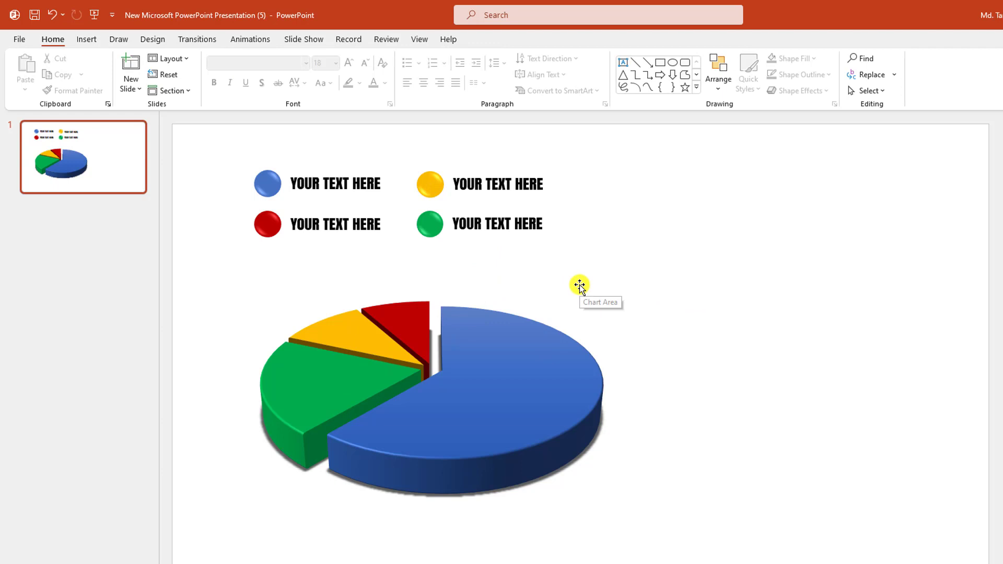
left_click(84, 39)
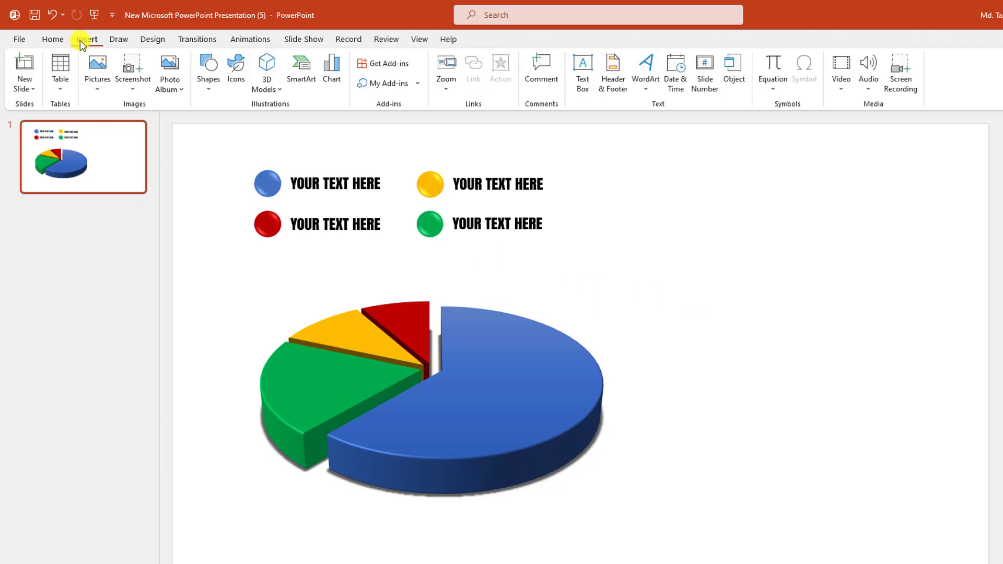
Step: Draw an outline-free cube right of the pie, filled with the pie's blue
left_click(211, 86)
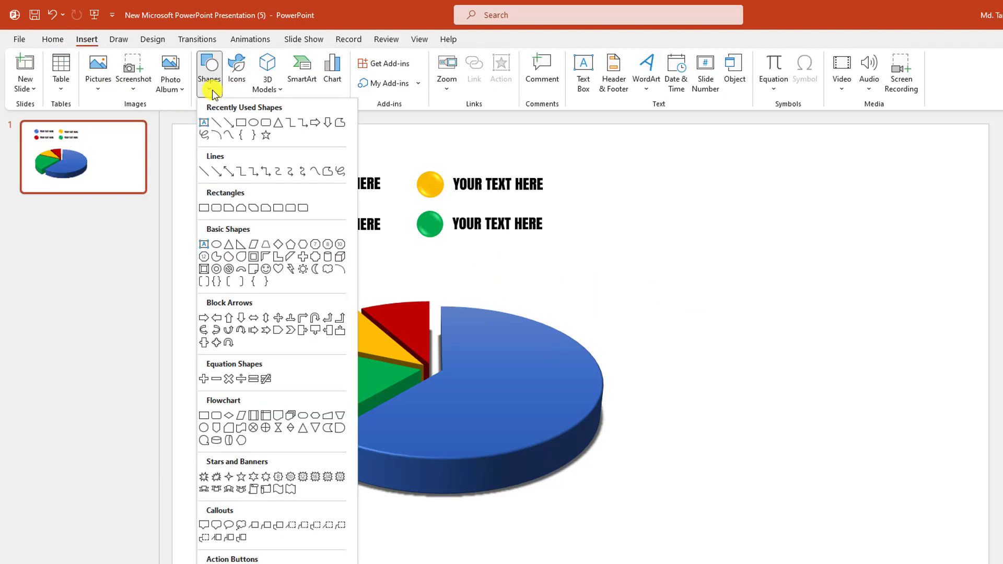
left_click(339, 259)
left_click_drag(736, 393, 793, 490)
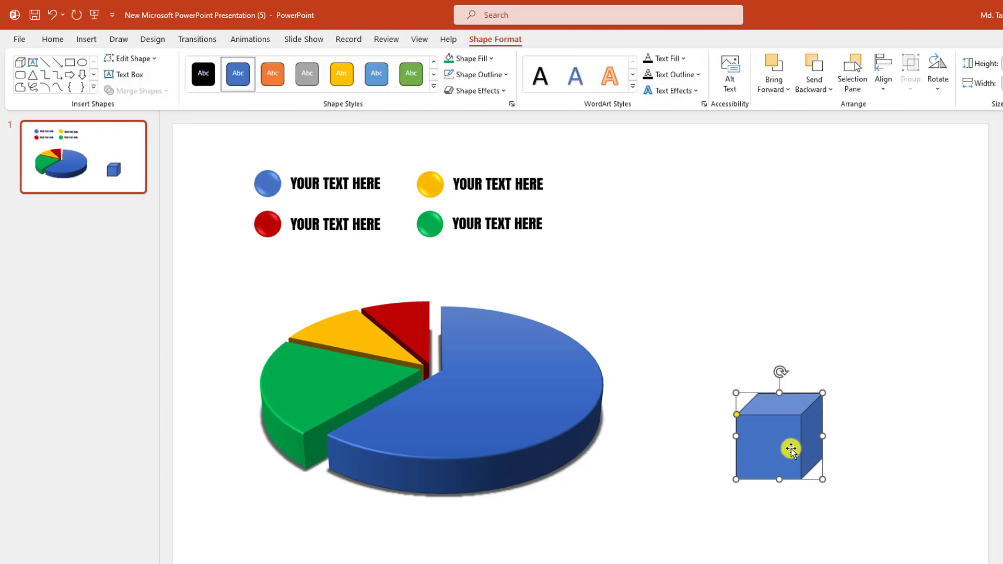
left_click(506, 75)
left_click(497, 247)
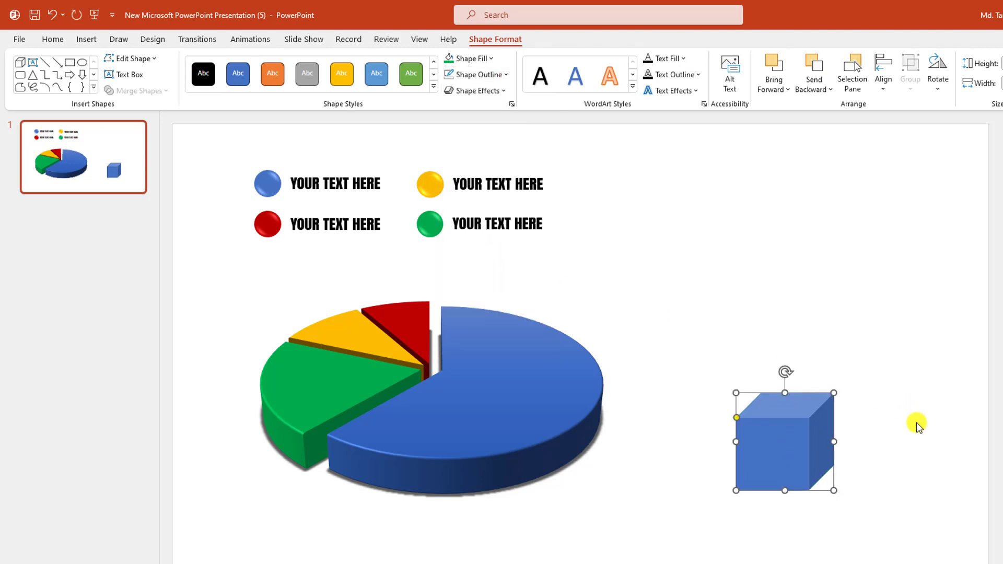
left_click(491, 59)
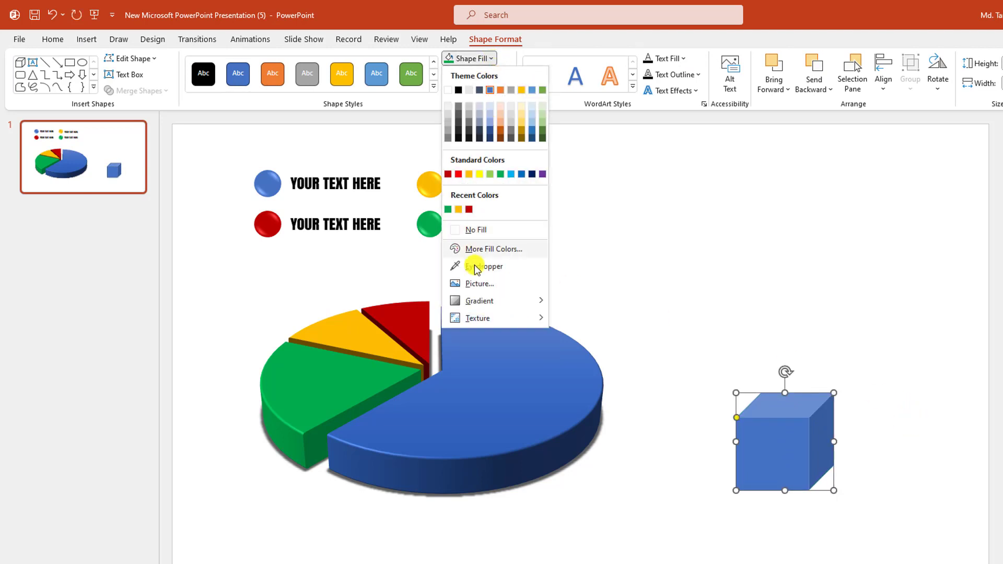
left_click(490, 267)
left_click(522, 392)
Step: Stack two cube copies upward, coloured green and yellow from the pie slices
left_click_drag(772, 454, 780, 380)
left_click(492, 59)
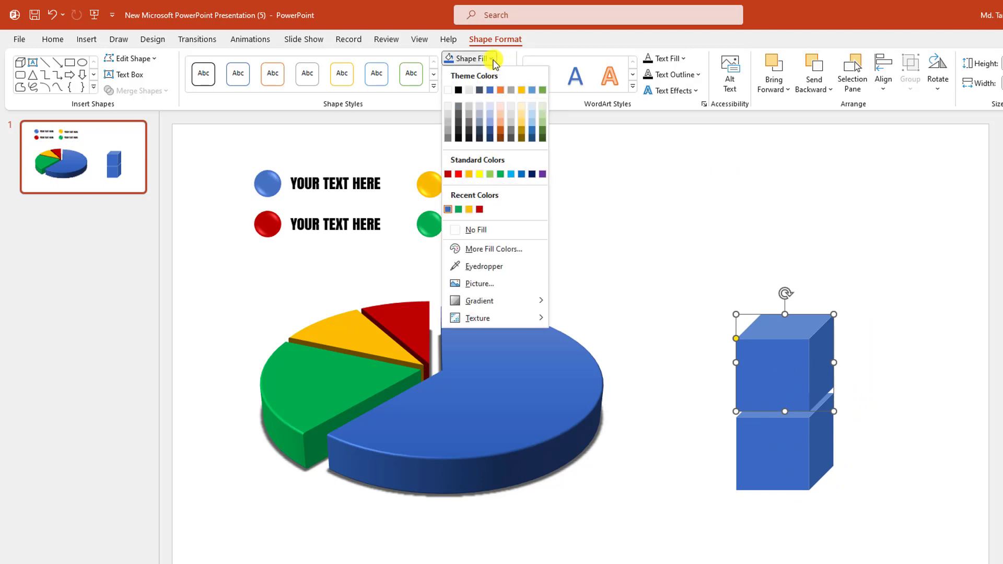
left_click(484, 266)
left_click(357, 379)
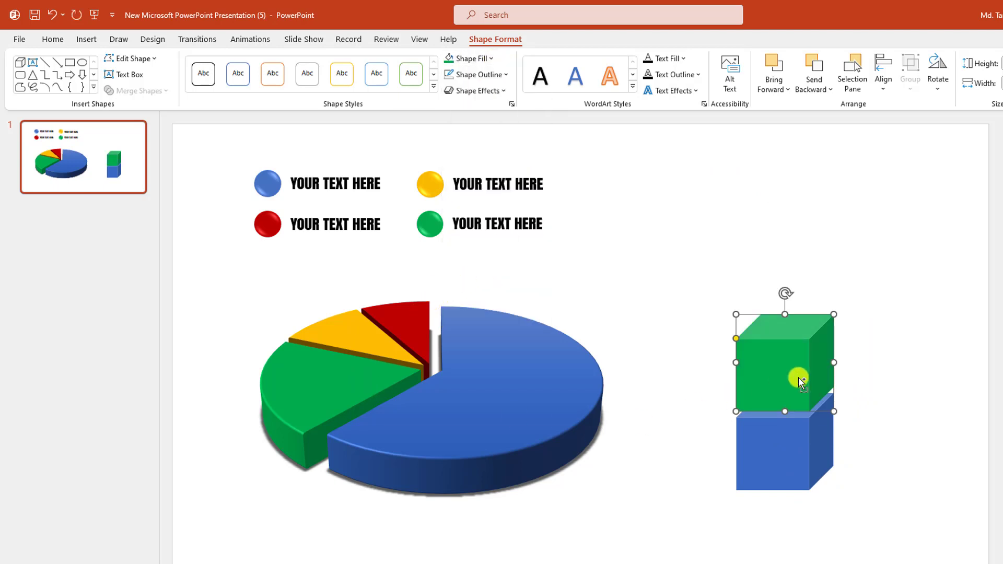
left_click_drag(801, 381, 801, 301)
left_click(483, 60)
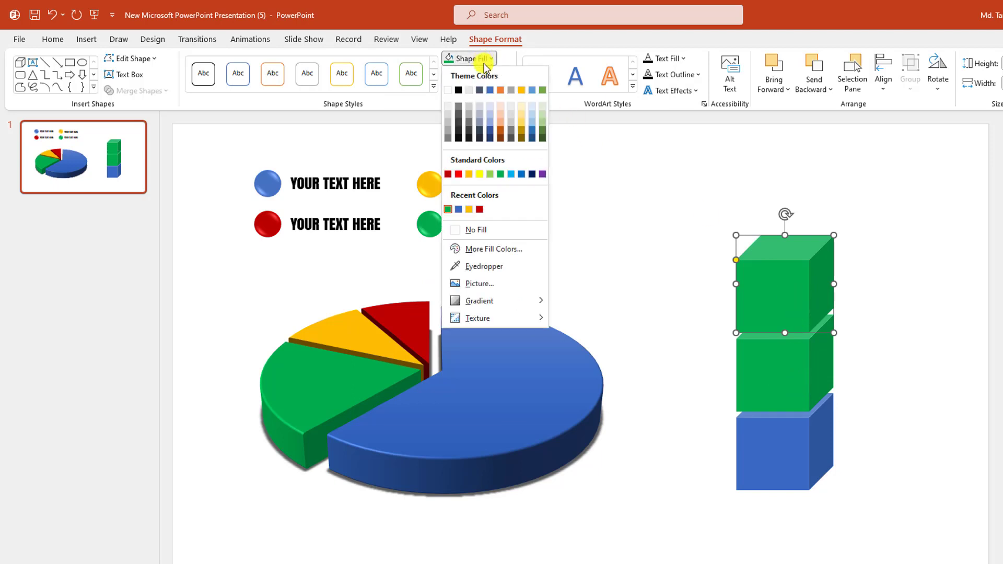
left_click(484, 266)
left_click(673, 317)
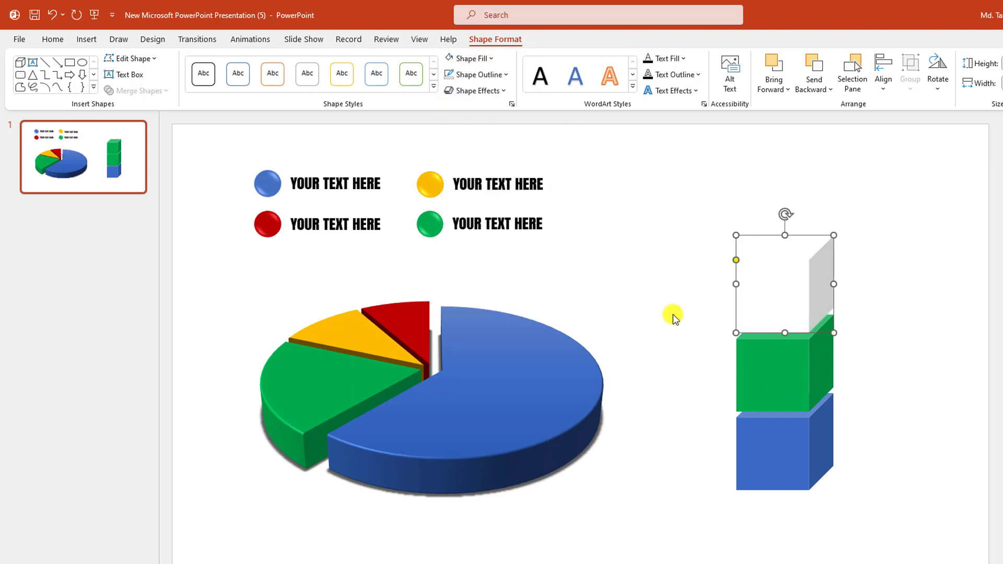
left_click(376, 342)
Step: Add a red top cube, then move the four-cube stack slightly lower
key("ctrl+d")
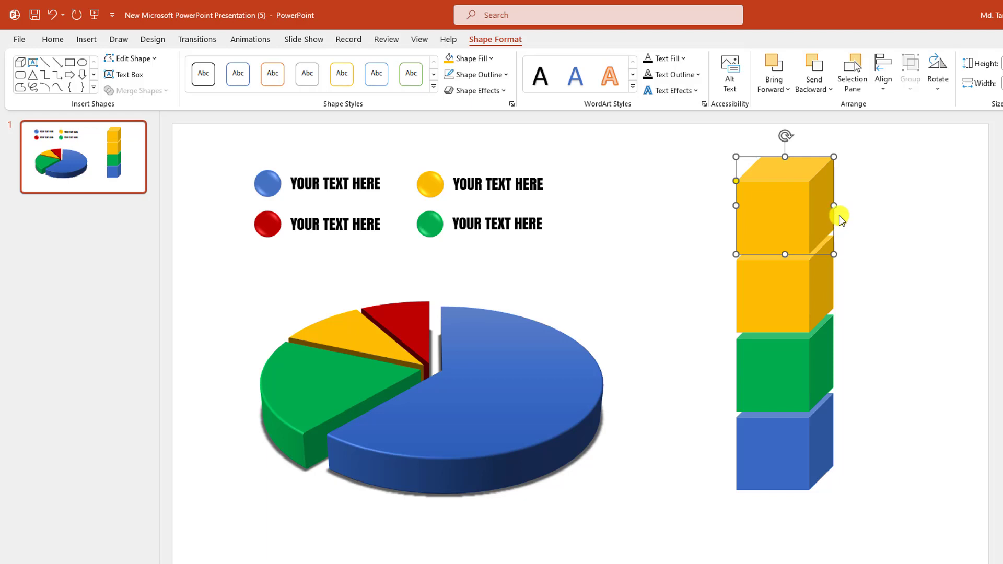
left_click(491, 58)
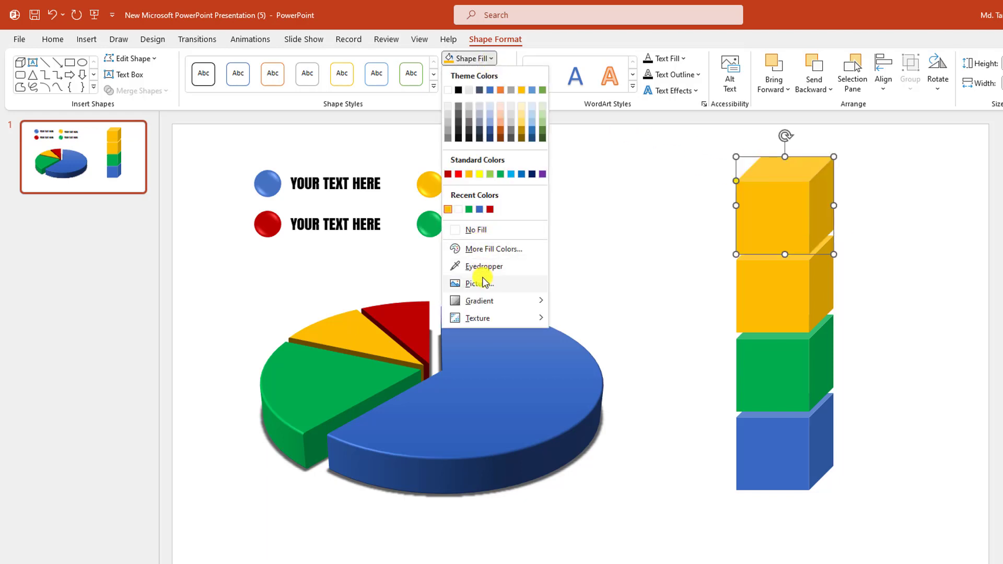
left_click(483, 266)
left_click(408, 320)
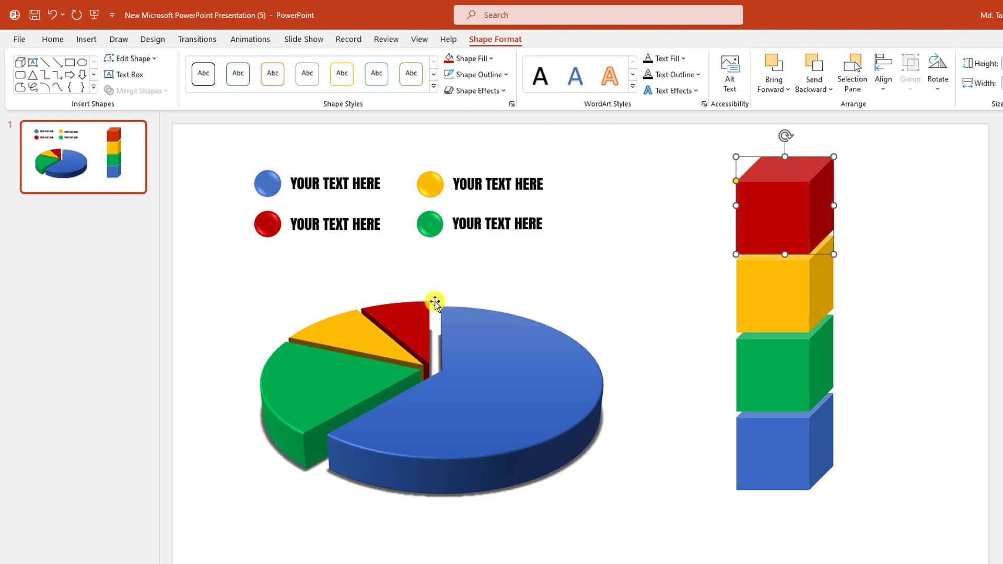
left_click(928, 287)
left_click_drag(668, 134, 918, 543)
left_click_drag(800, 283, 801, 309)
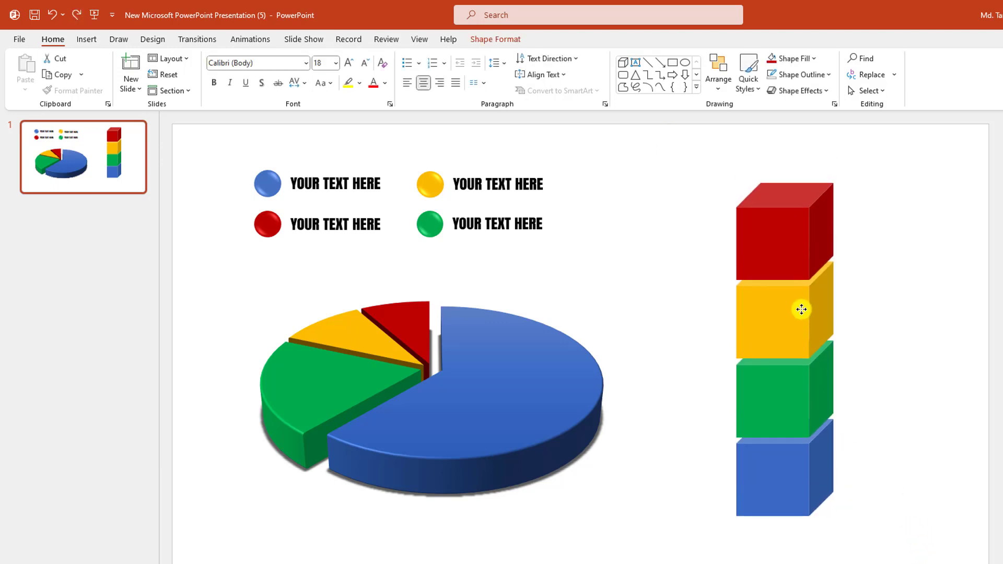
Step: Draw a text box on the blue cube for the letter R
left_click(904, 292)
left_click(87, 39)
left_click(209, 87)
left_click(214, 127)
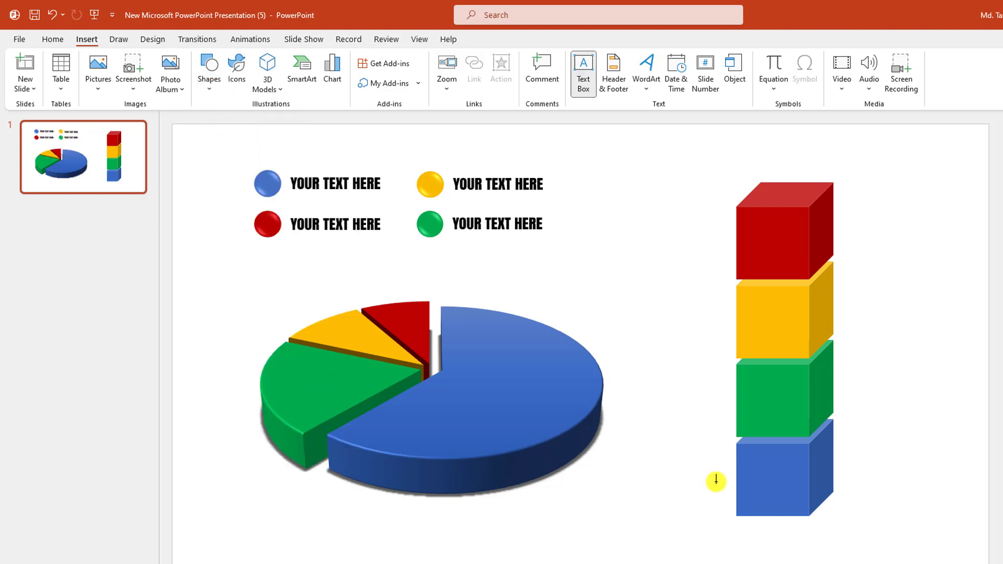
left_click_drag(753, 462, 789, 505)
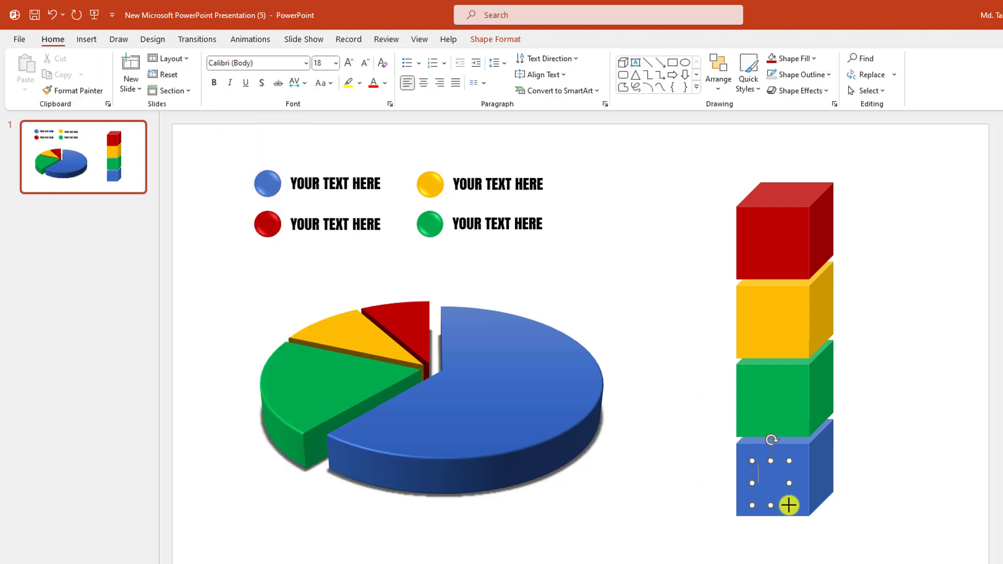
Step: Make the letter R white at 60 pt
left_click(385, 83)
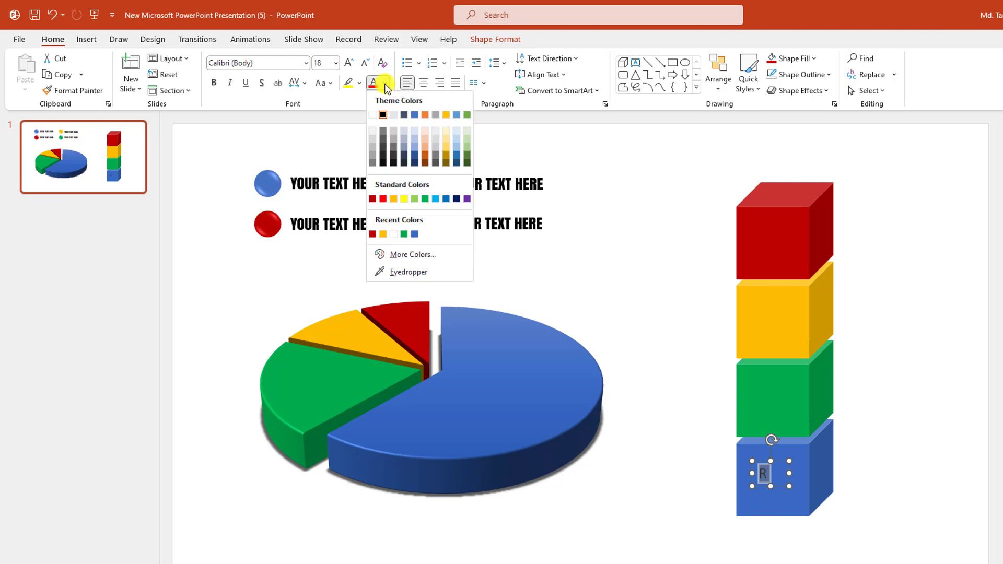
left_click(372, 111)
left_click(349, 62)
left_click(349, 62)
left_click(349, 62)
left_click(349, 63)
left_click(349, 63)
left_click(349, 62)
left_click(349, 63)
left_click(349, 63)
left_click(907, 470)
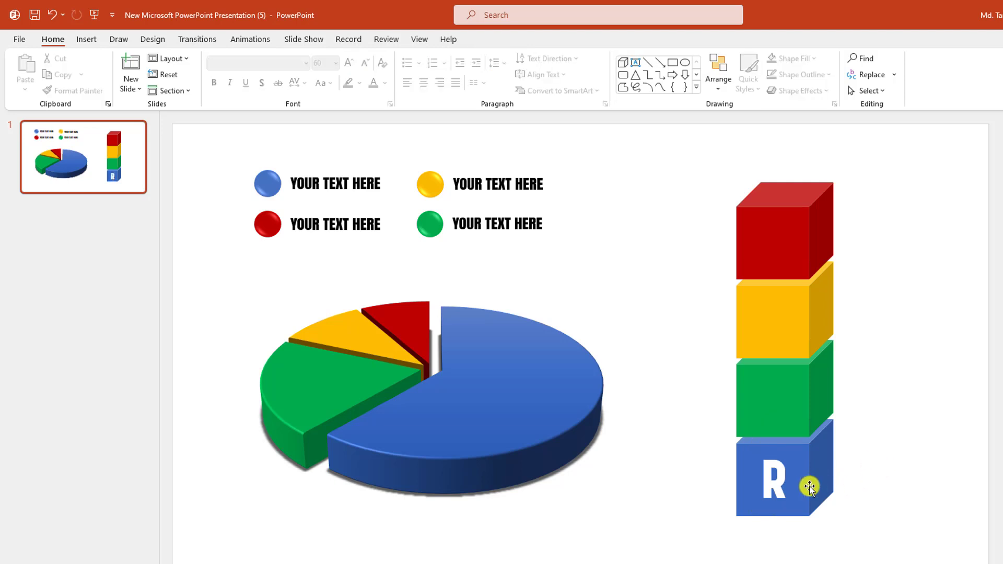
Step: Duplicate the R onto the other cubes and retype them as K, S and I
left_click(775, 490)
left_click_drag(792, 488, 794, 338)
key("ctrl+d")
key("ctrl+d")
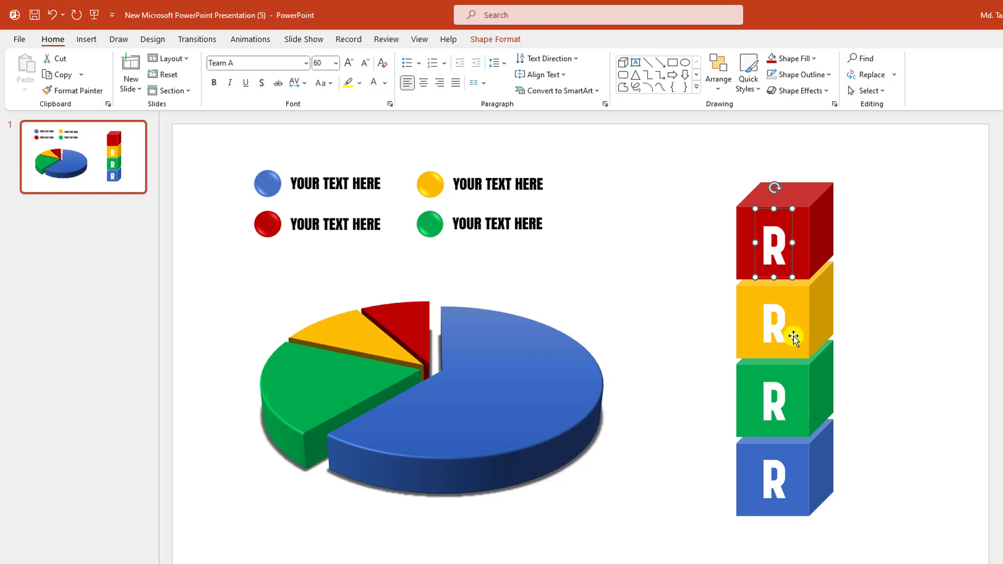
double_click(778, 251)
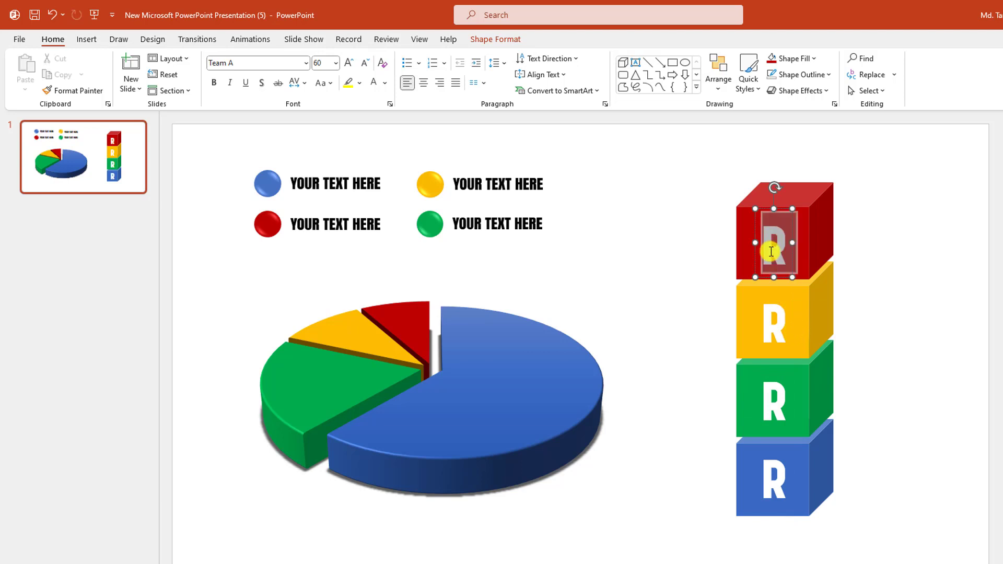
type("K")
double_click(774, 325)
type("S")
double_click(769, 414)
type("I")
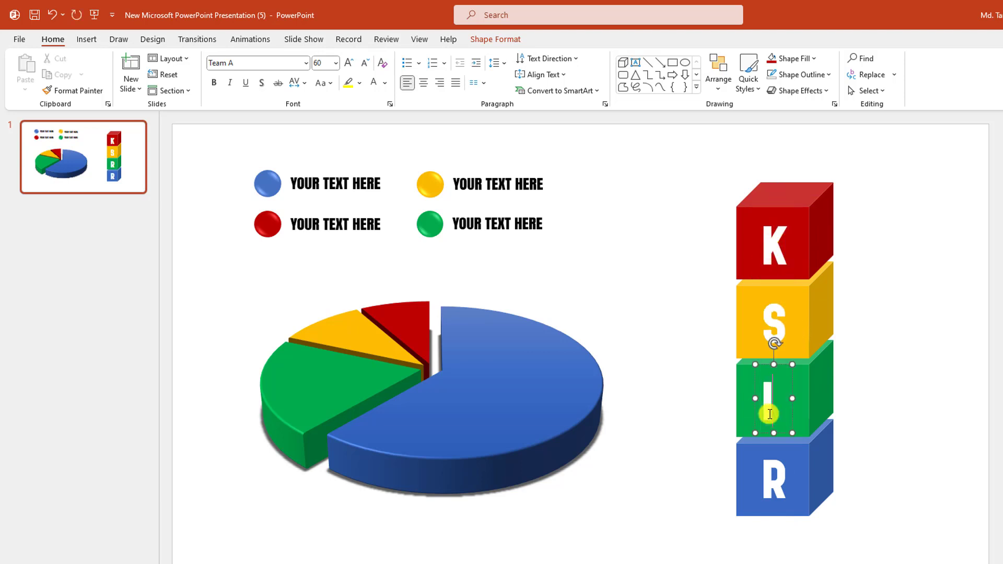
left_click(896, 430)
left_click(781, 410)
Step: Apply the Bounce entrance effect to the pie chart from More Entrance Effects
left_click(914, 430)
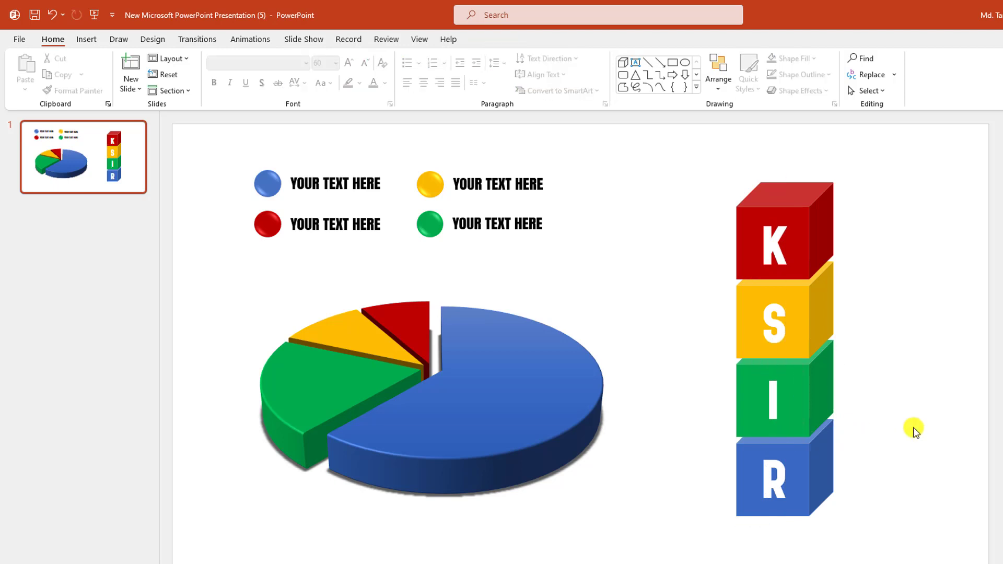
left_click(623, 410)
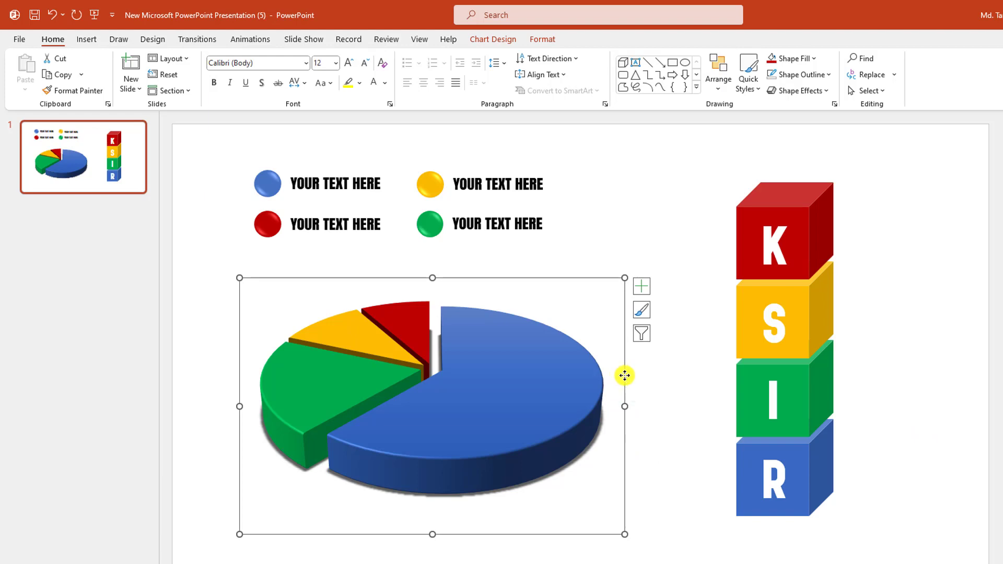
left_click(243, 37)
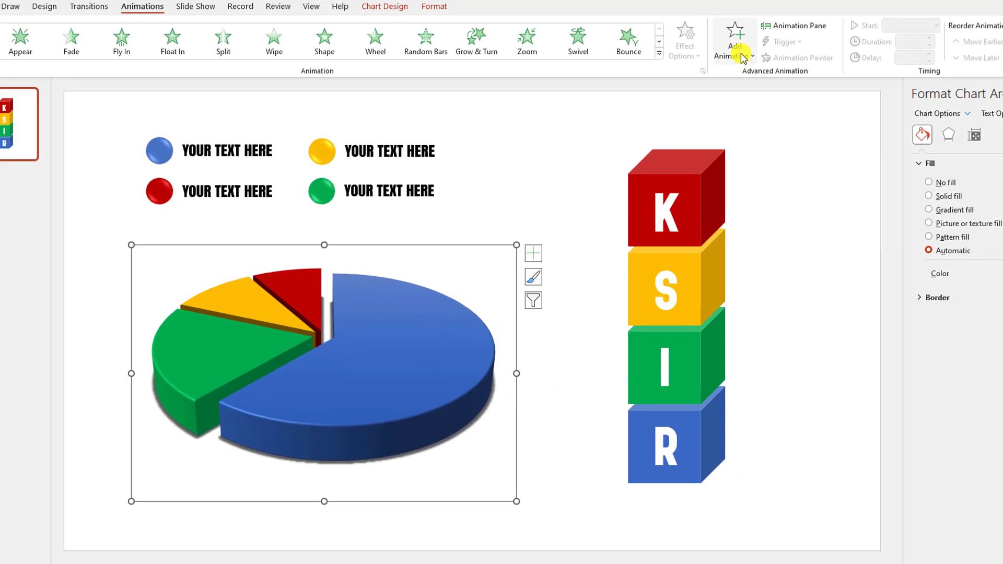
left_click(849, 87)
left_click(775, 522)
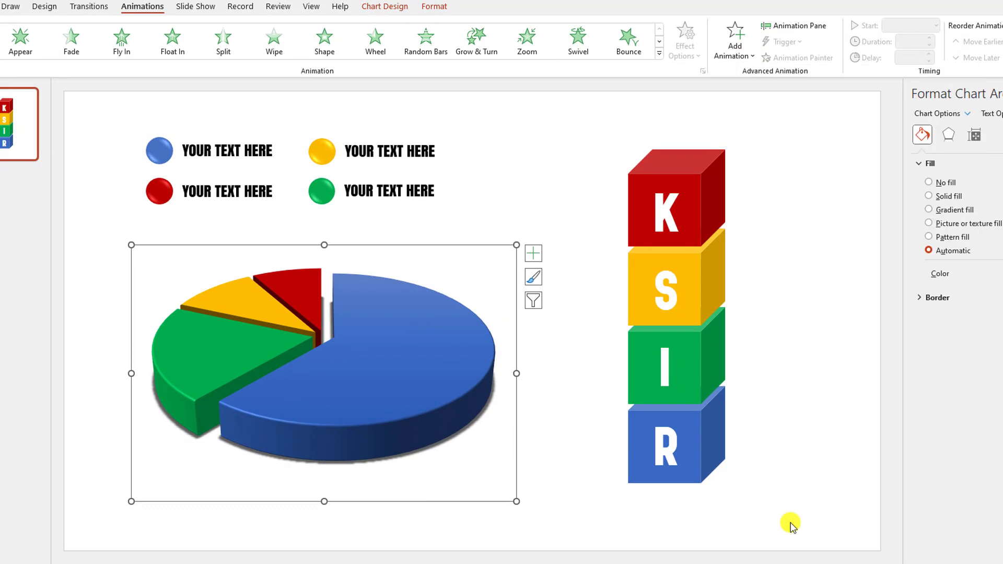
scroll(543, 393, "down", 3)
left_click(429, 346)
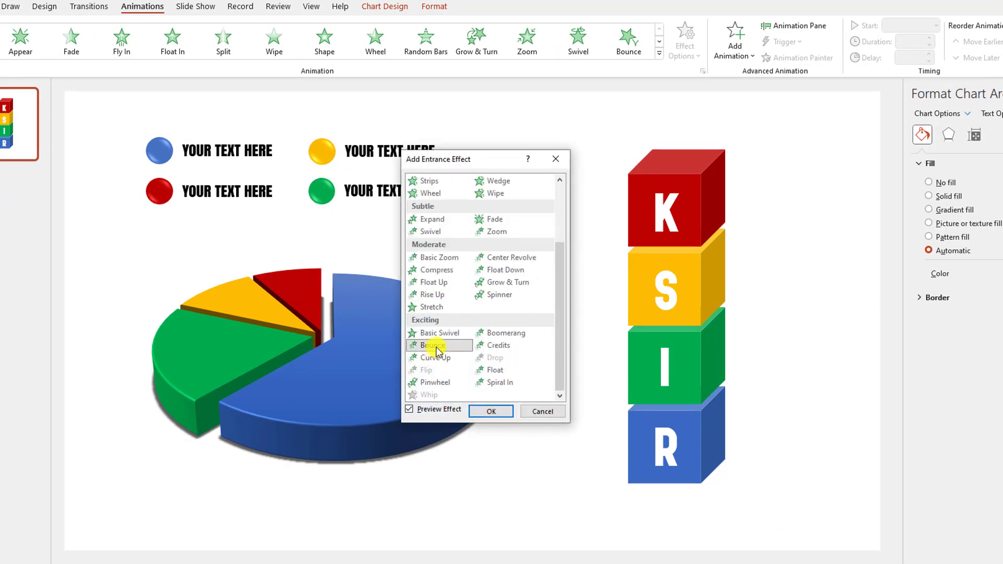
left_click(480, 411)
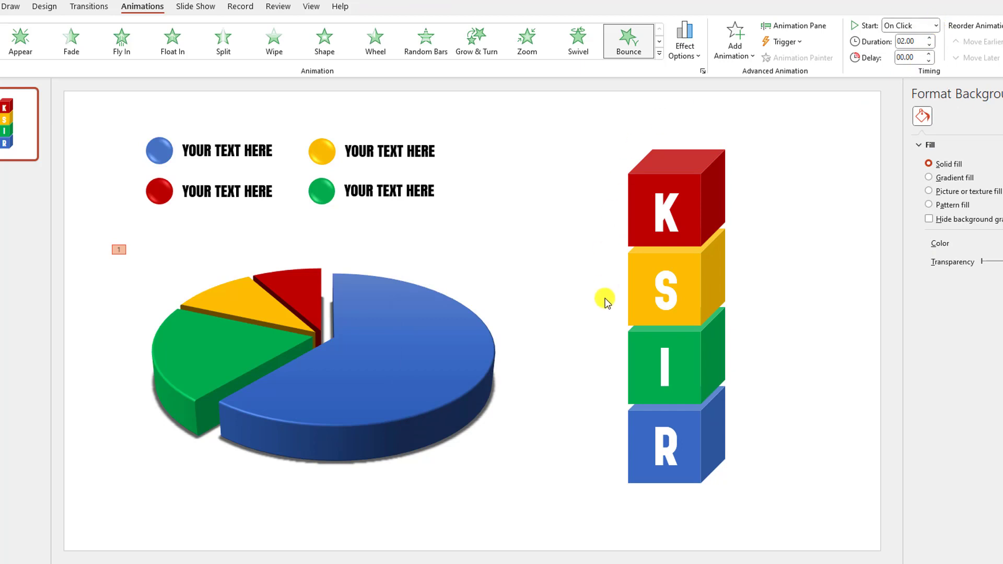
left_click(703, 454)
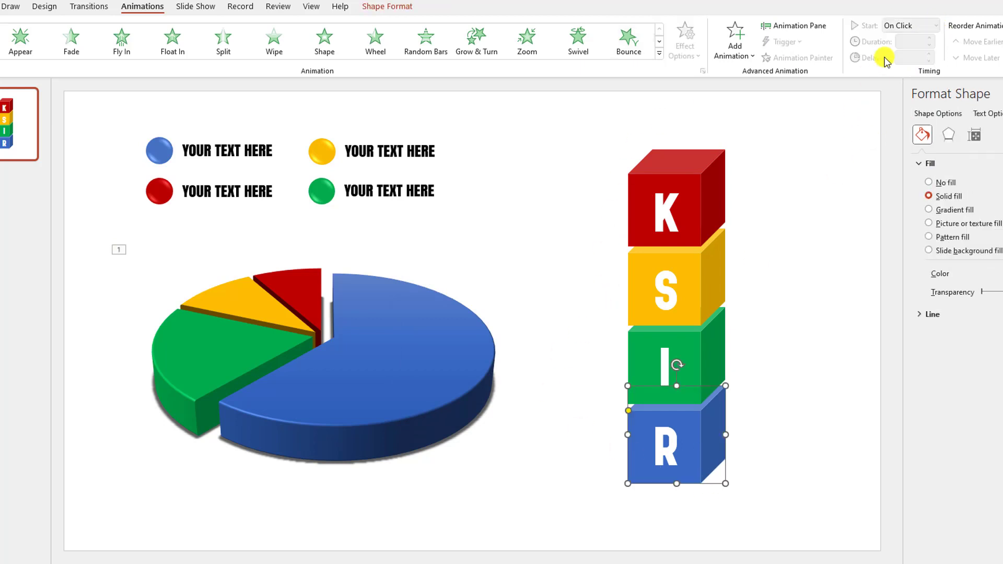
Step: Give the blue R cube a Wipe entrance from the bottom
left_click(744, 56)
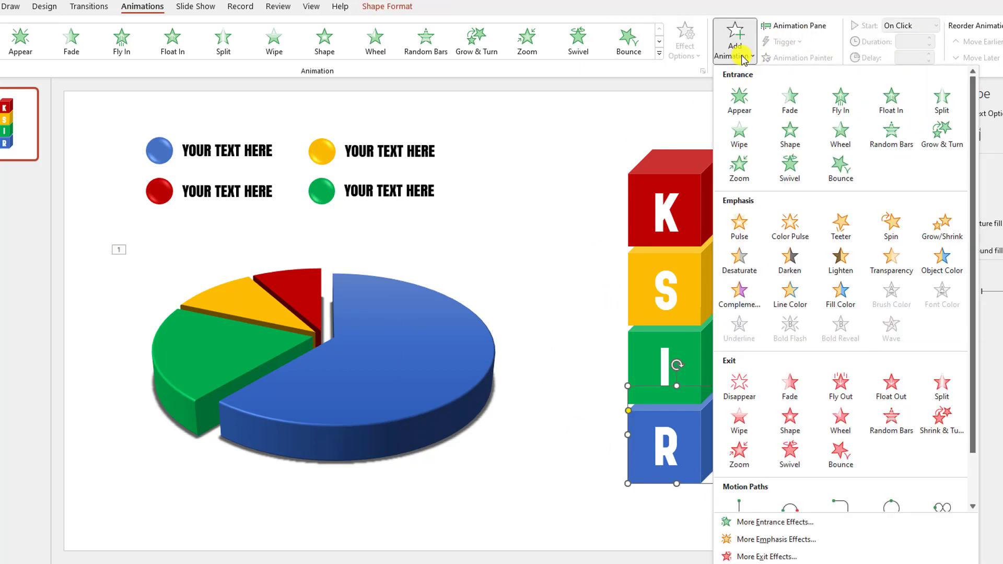
left_click(737, 135)
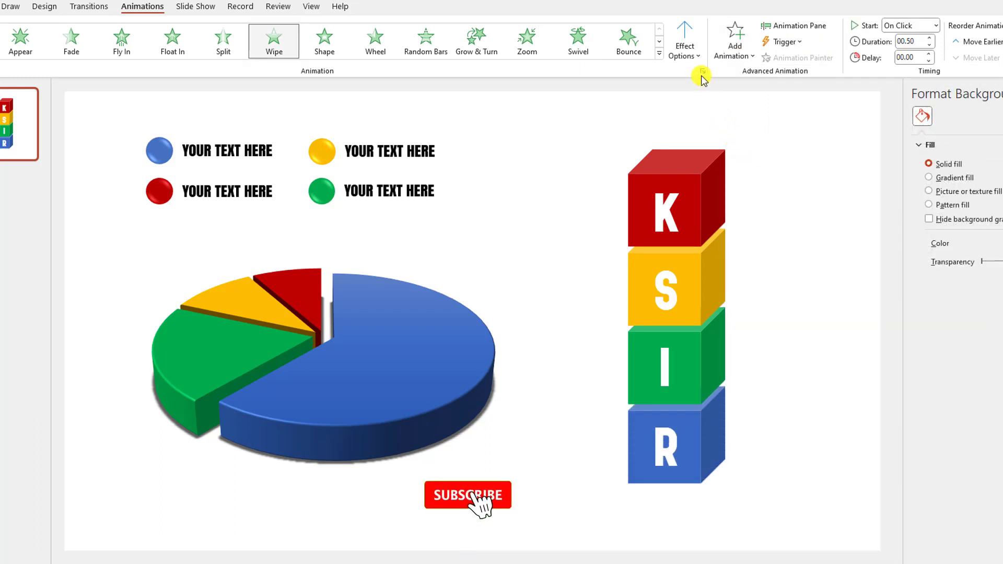
left_click(685, 52)
left_click(703, 98)
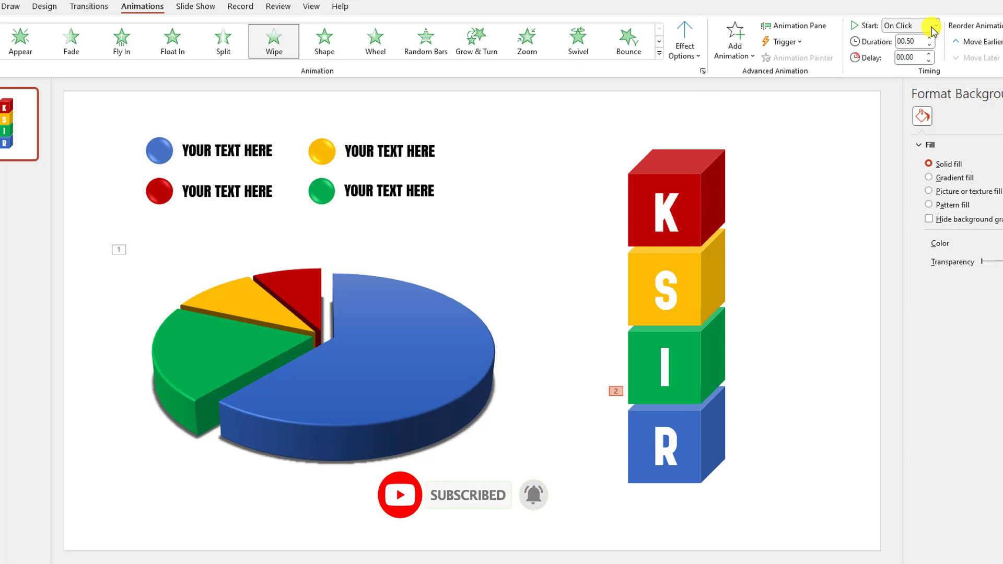
Step: Give the R letter a Zoom entrance starting After Previous
left_click(664, 450)
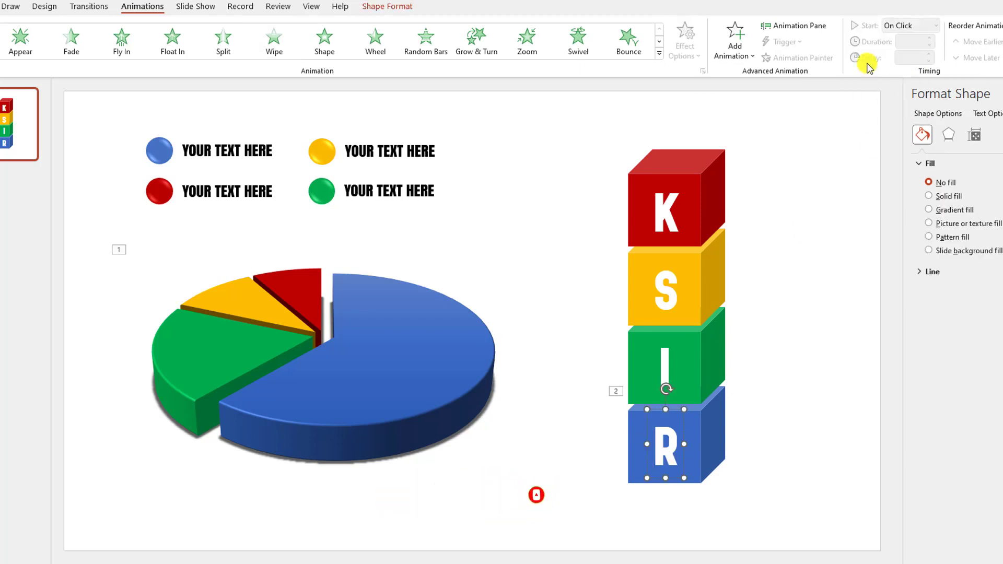
left_click(735, 42)
left_click(743, 168)
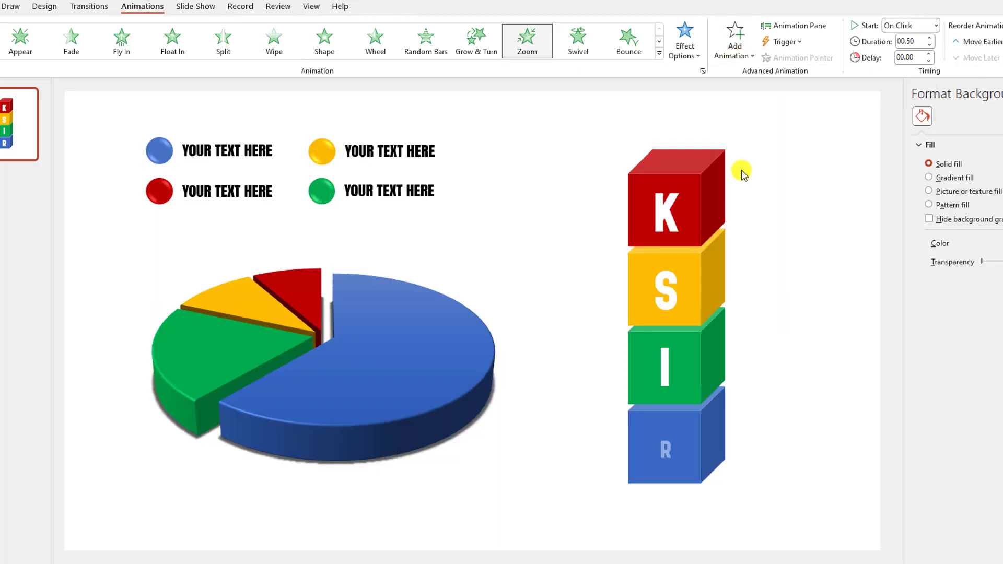
left_click(935, 25)
left_click(908, 64)
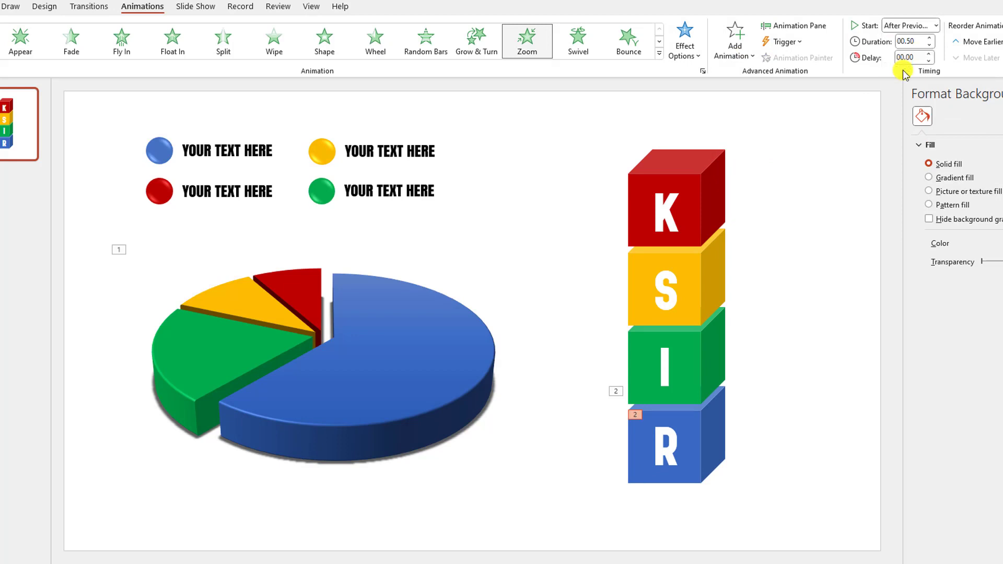
Step: Add Wipe to the green I cube and Zoom, After Previous, to its letter
left_click(696, 385)
left_click(735, 52)
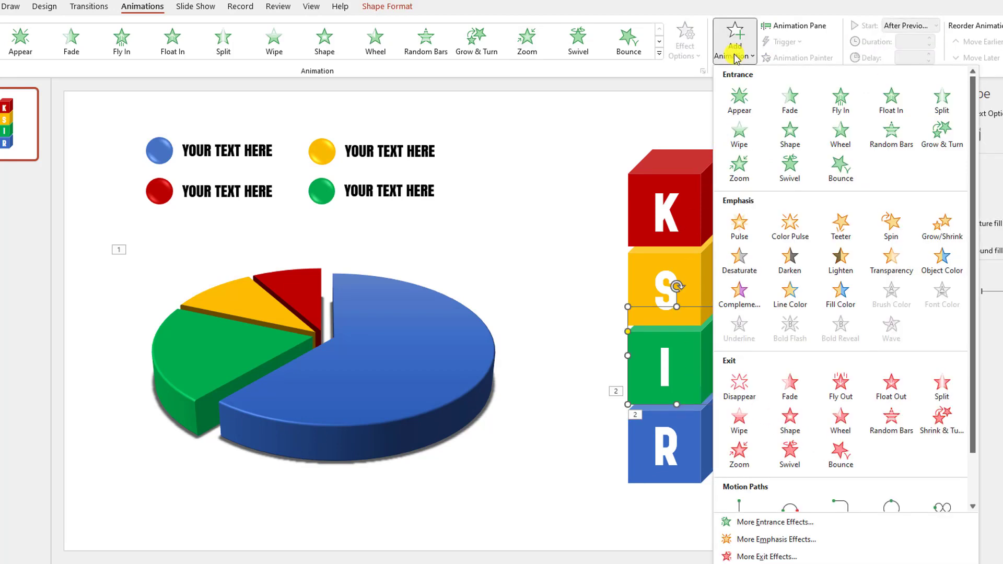
left_click(739, 133)
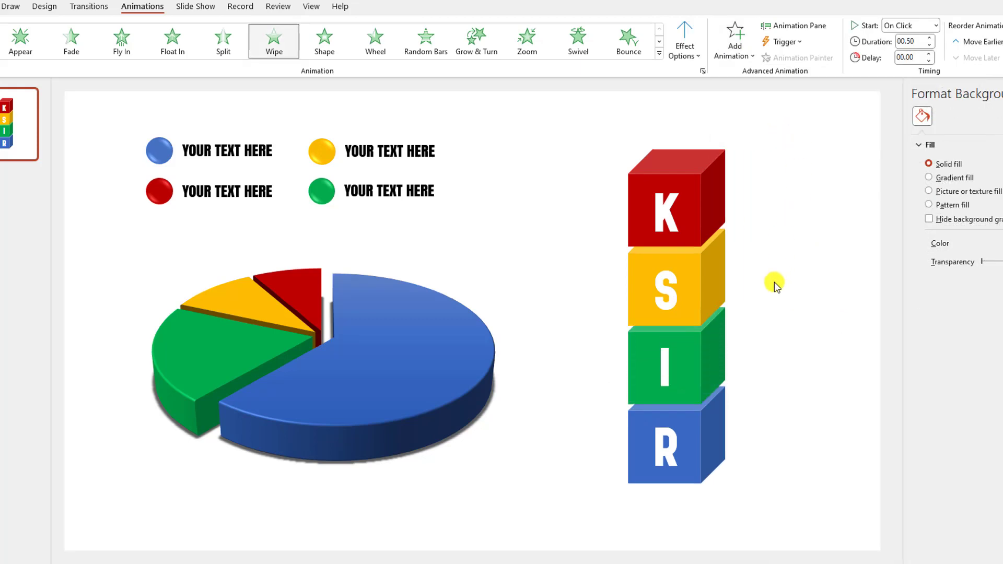
left_click(665, 373)
left_click(734, 50)
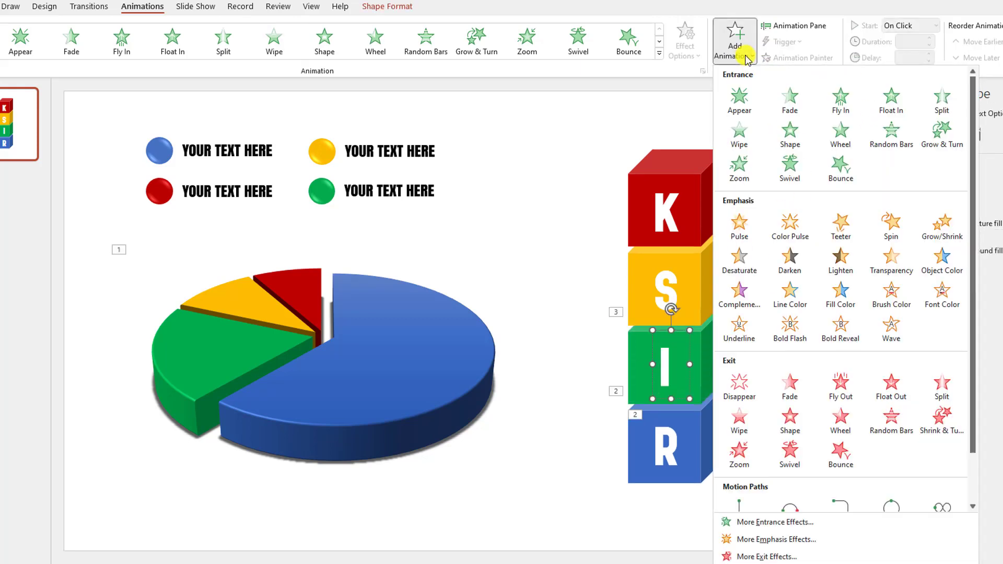
left_click(739, 161)
left_click(935, 25)
left_click(912, 68)
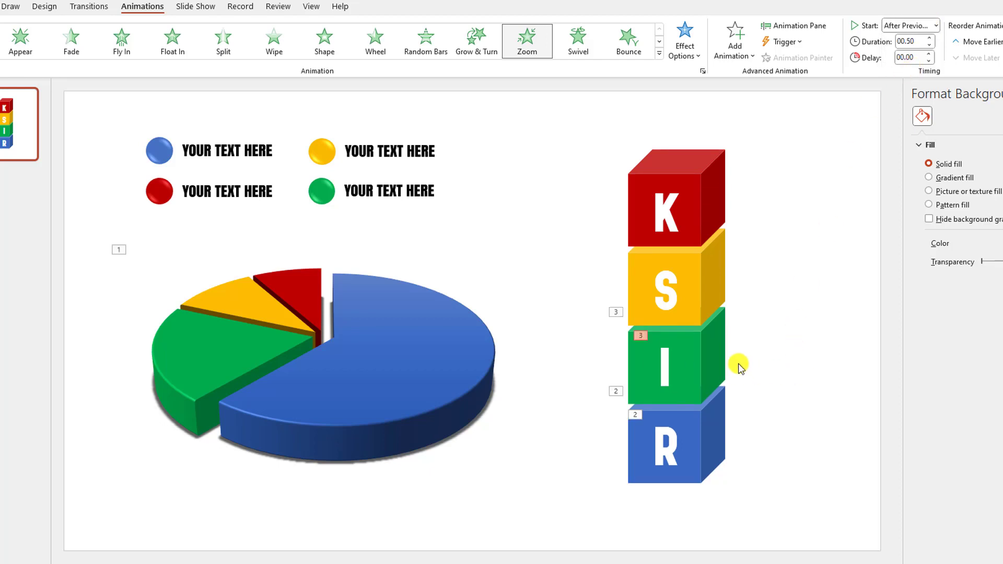
left_click(695, 361)
Step: Copy the I cube's Wipe and I letter's Zoom onto the S cube and letter
left_click(799, 56)
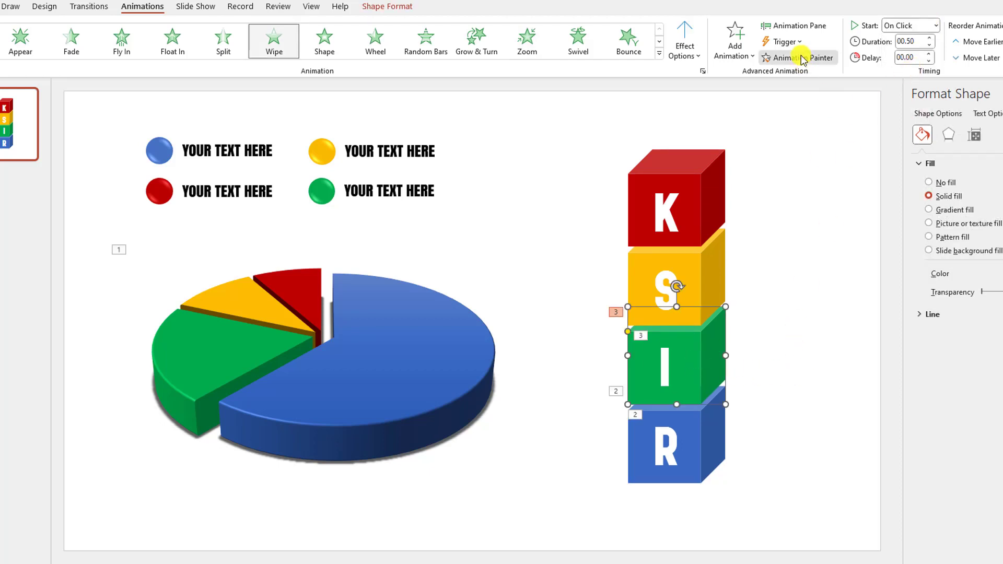
left_click(700, 272)
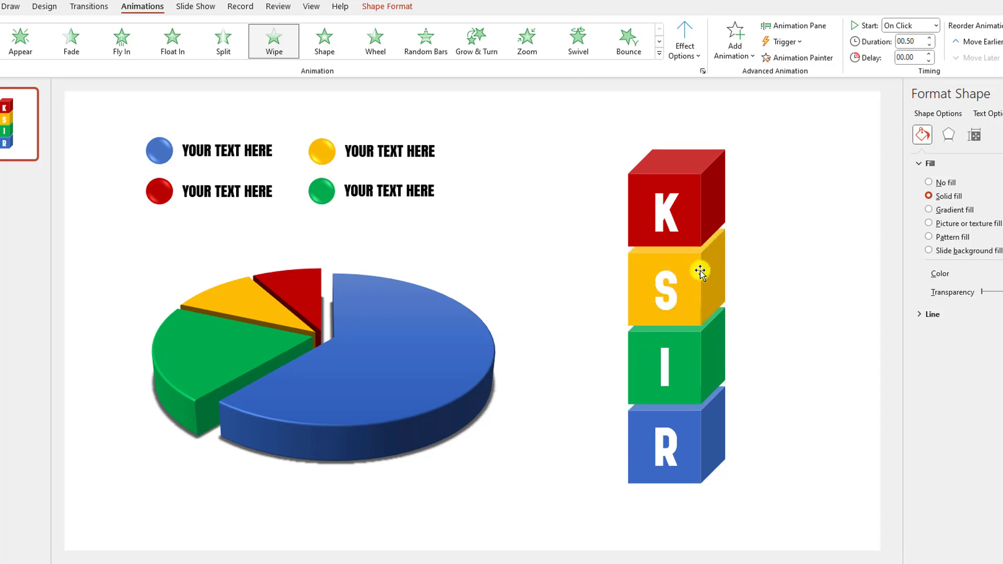
left_click(673, 349)
left_click(778, 57)
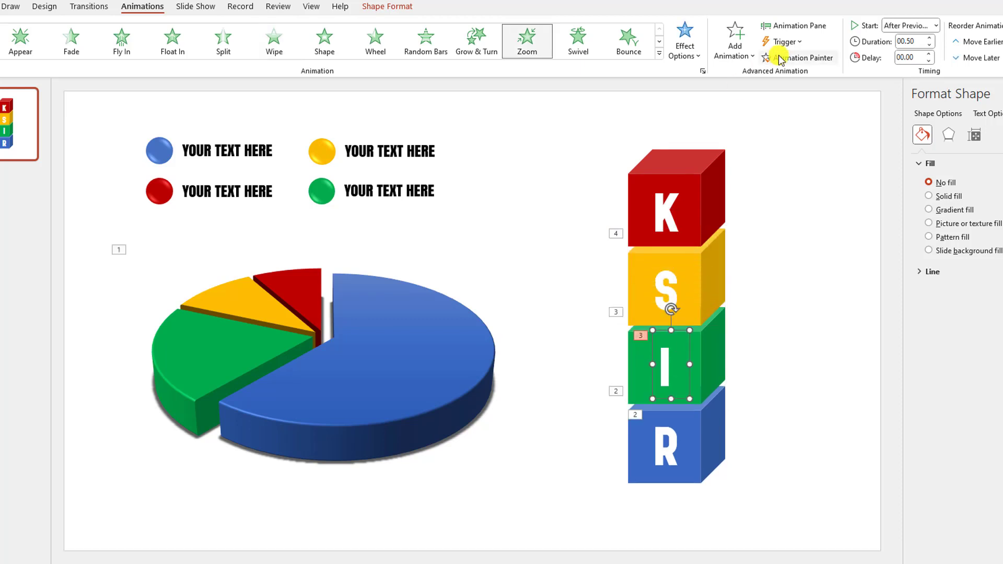
left_click(669, 282)
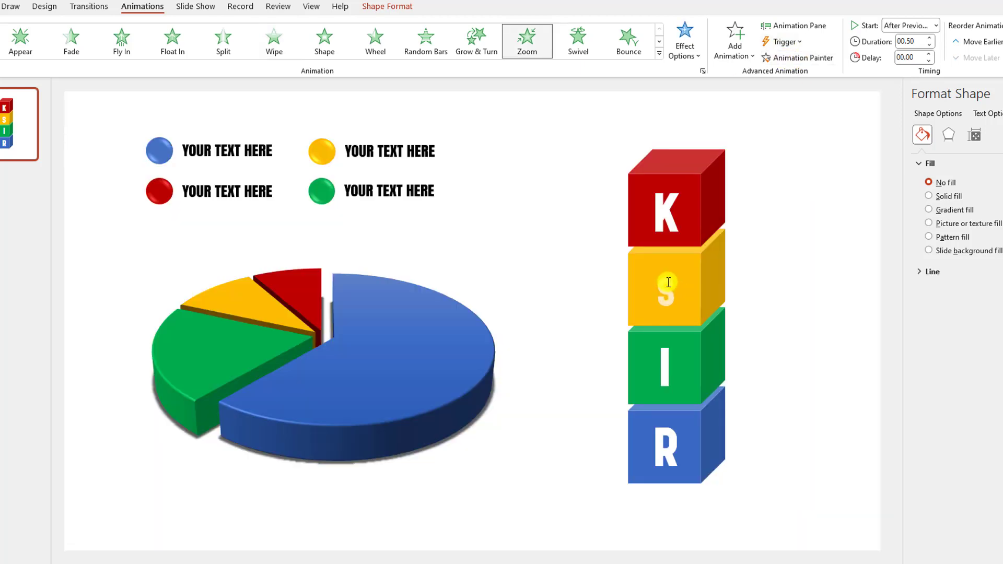
Step: Copy the S cube's Wipe and S letter's Zoom onto the K cube and letter
left_click(719, 256)
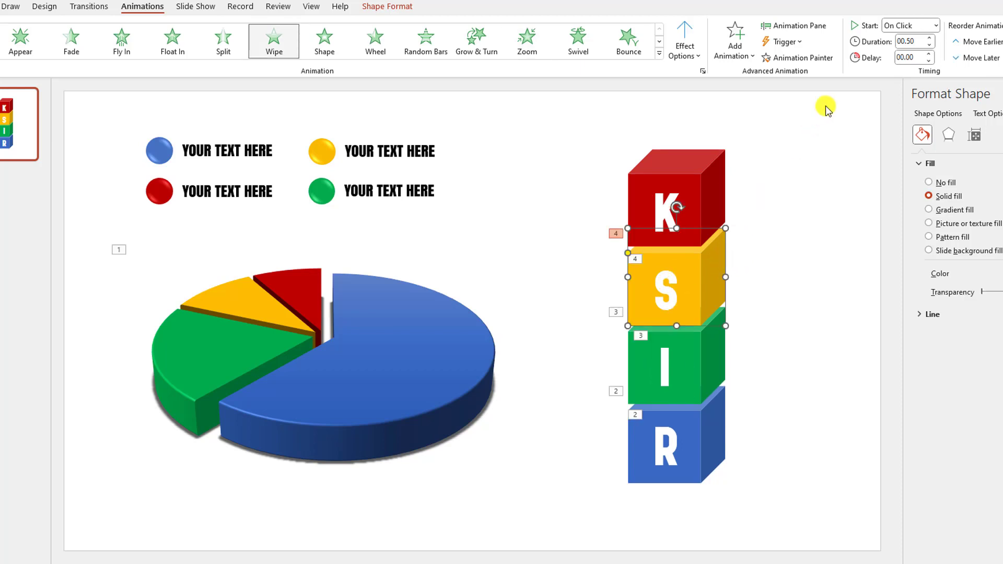
left_click(799, 58)
left_click(711, 193)
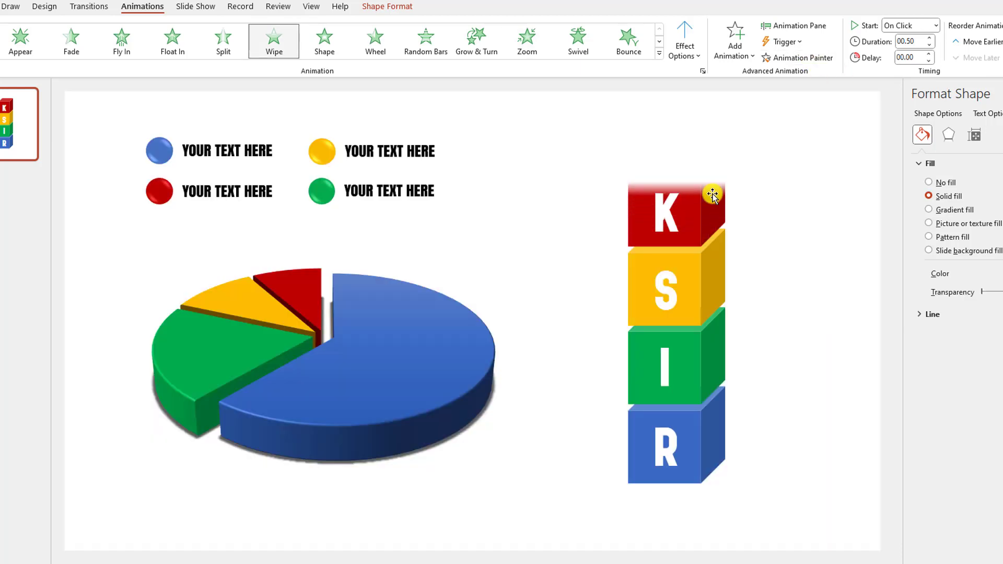
left_click(668, 299)
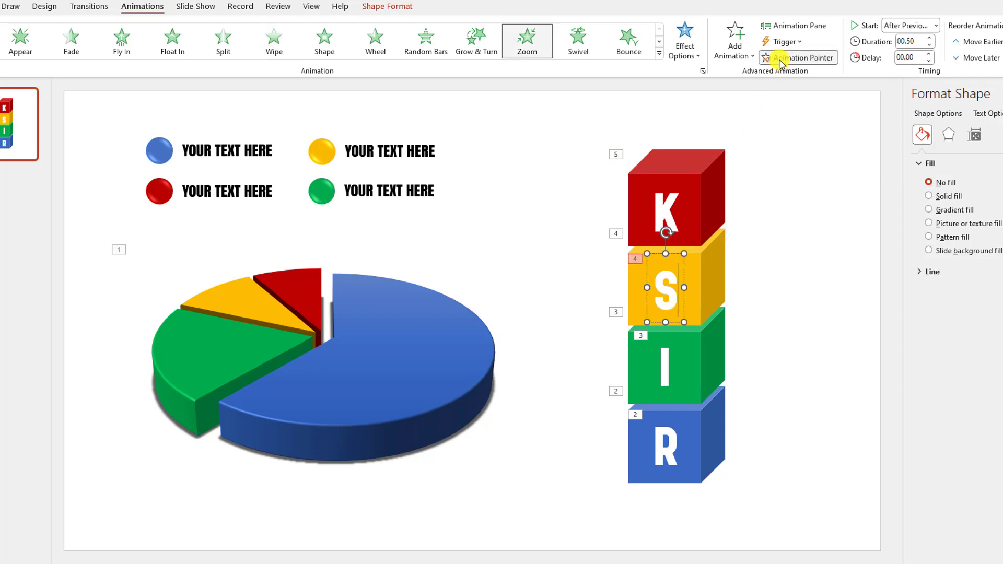
left_click(670, 213)
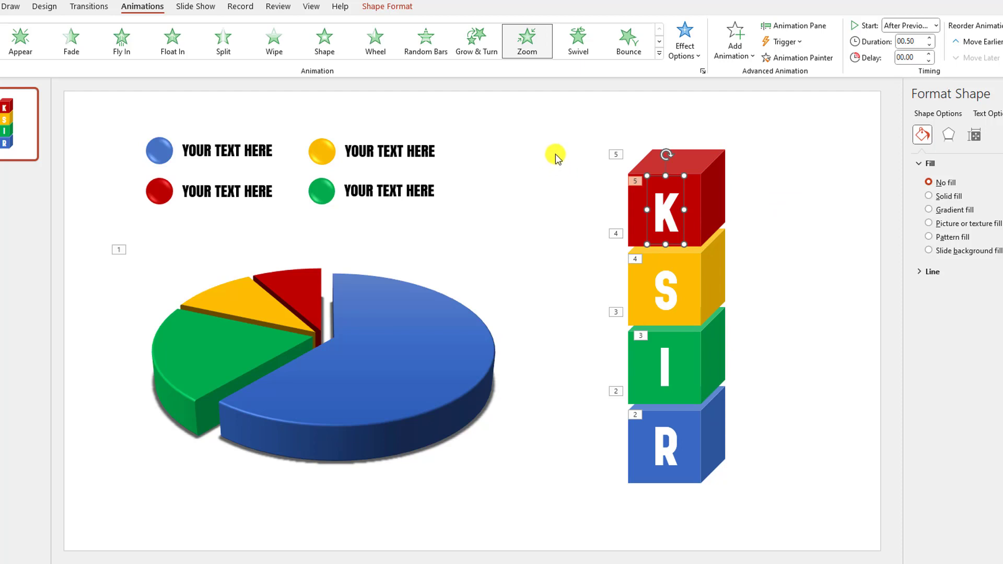
left_click(209, 152)
left_click(157, 167)
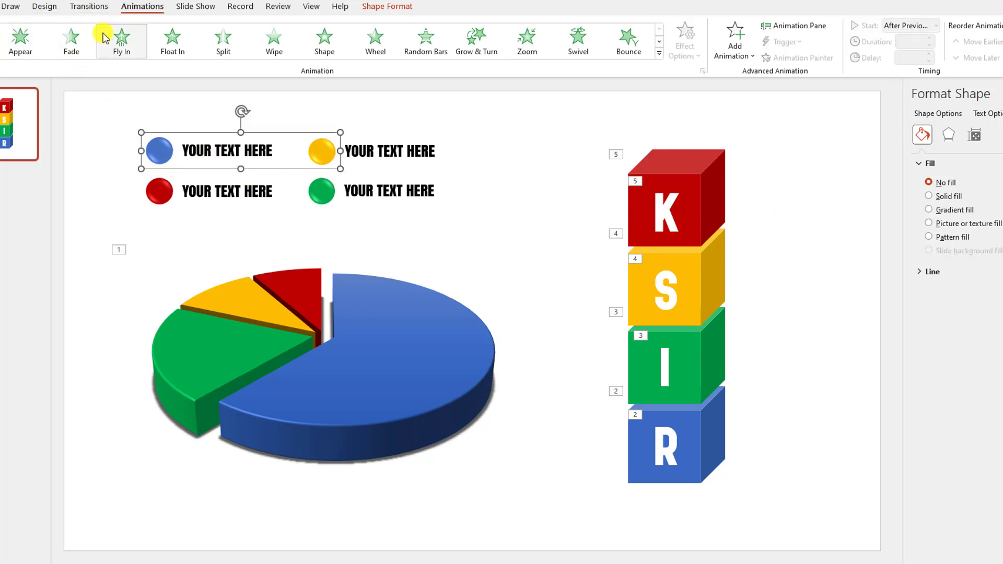
Step: Give the blue legend group a Wipe entrance from the left
left_click(269, 44)
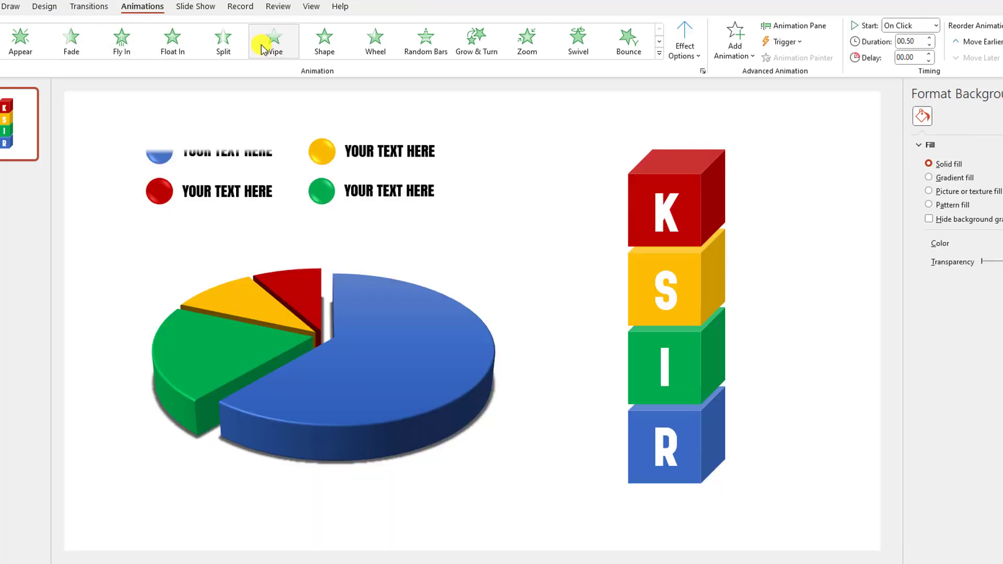
left_click(684, 48)
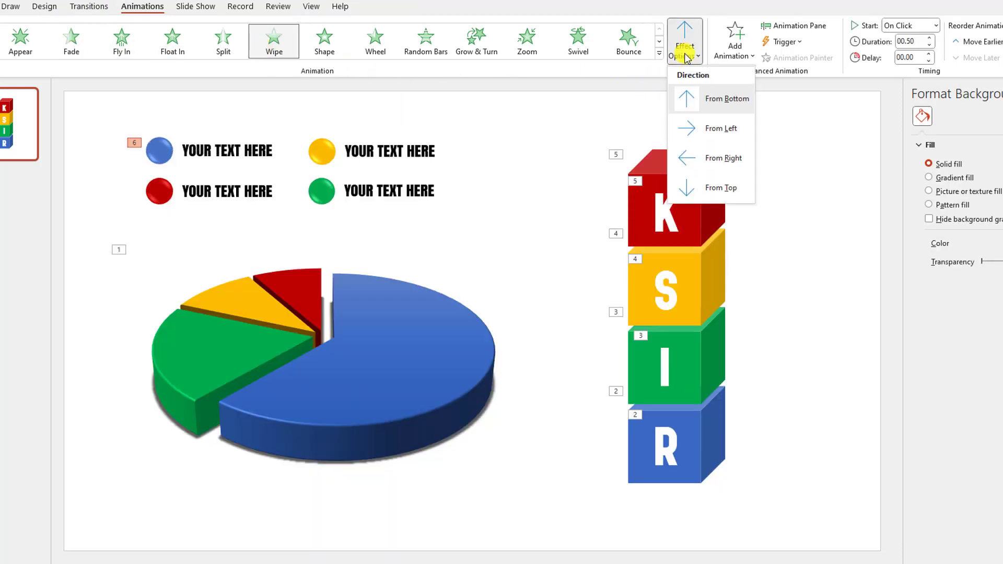
left_click(711, 131)
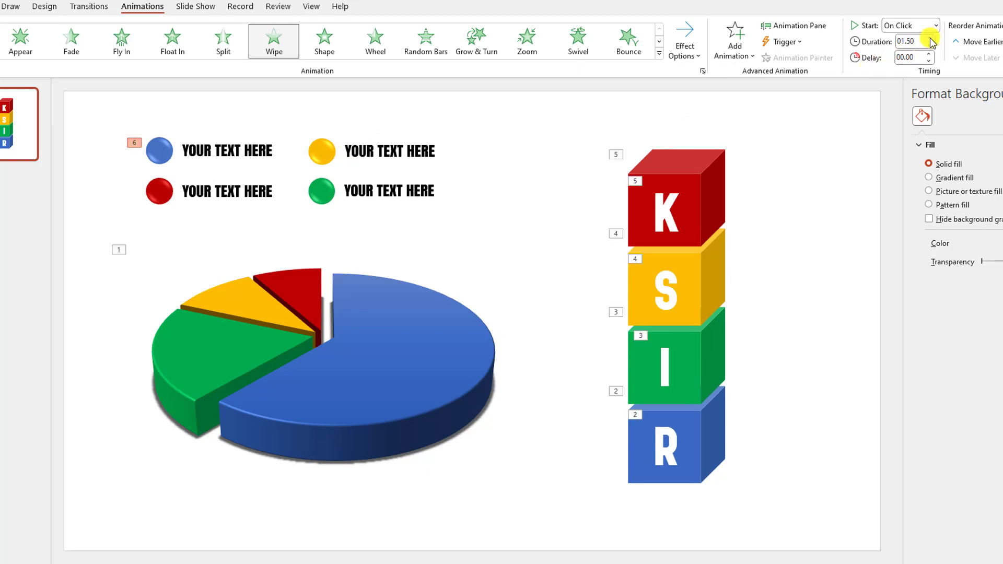
Step: Give the yellow legend group a Wipe from the left lasting 2 seconds
left_click(348, 152)
left_click(324, 166)
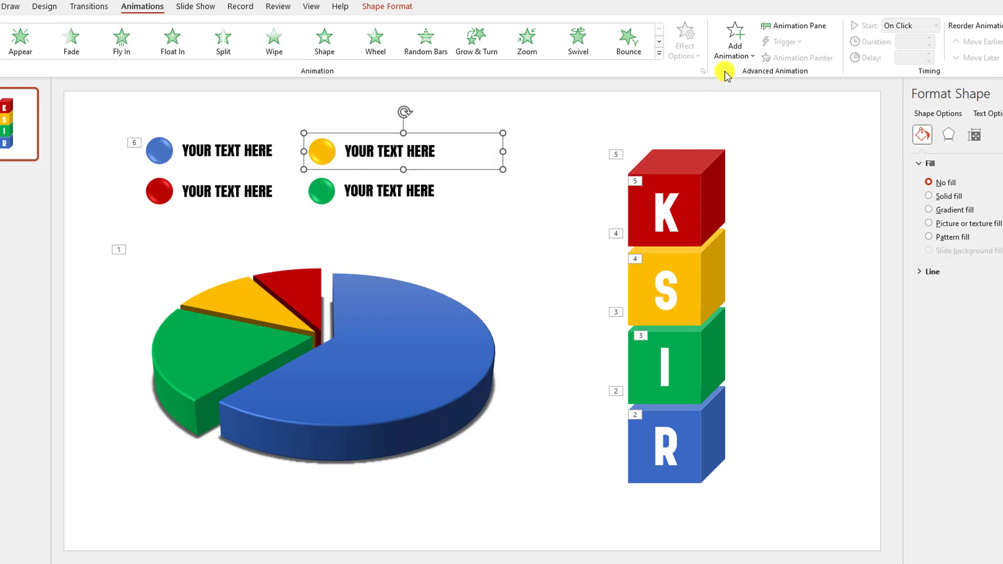
left_click(734, 47)
left_click(737, 126)
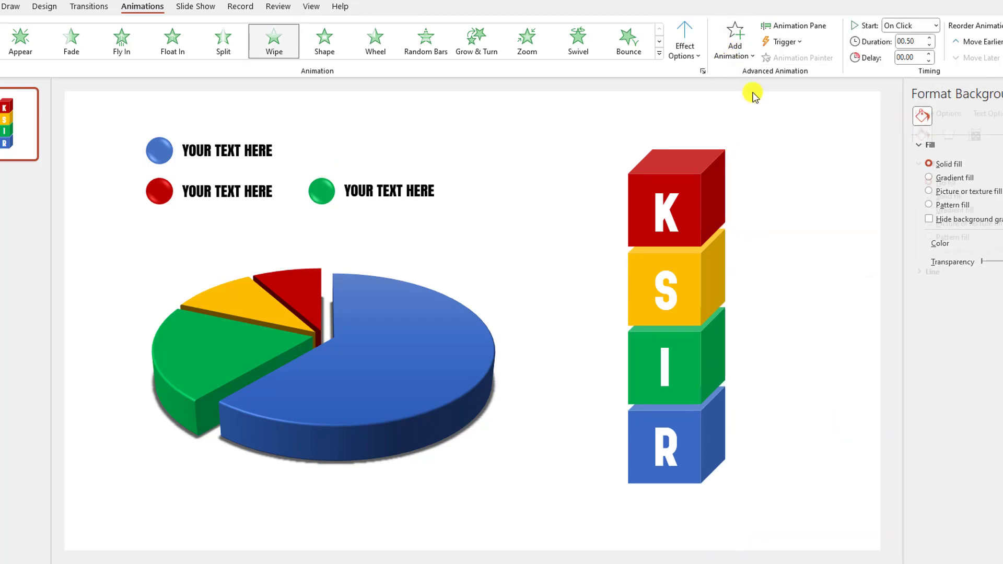
left_click(695, 55)
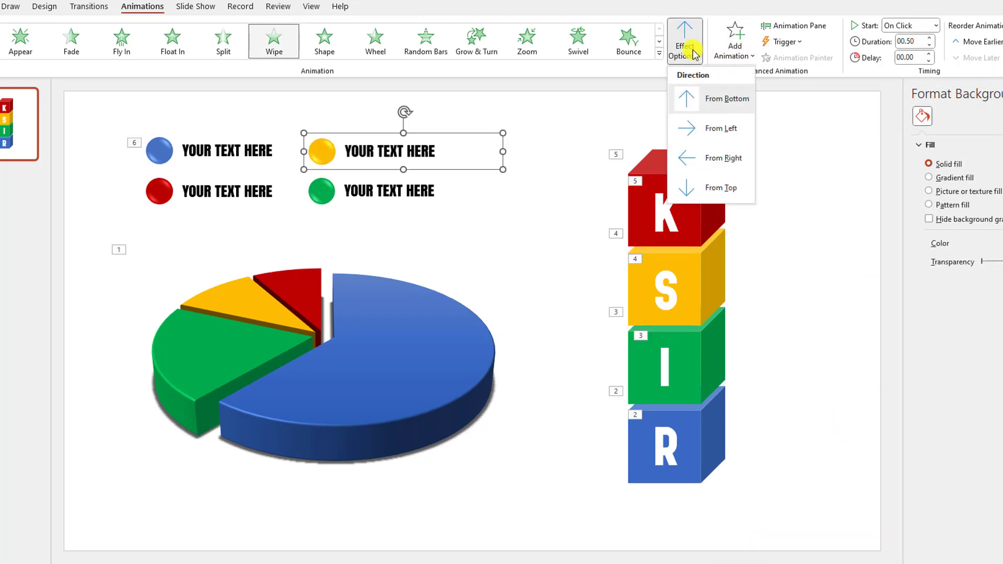
left_click(698, 127)
left_click(929, 39)
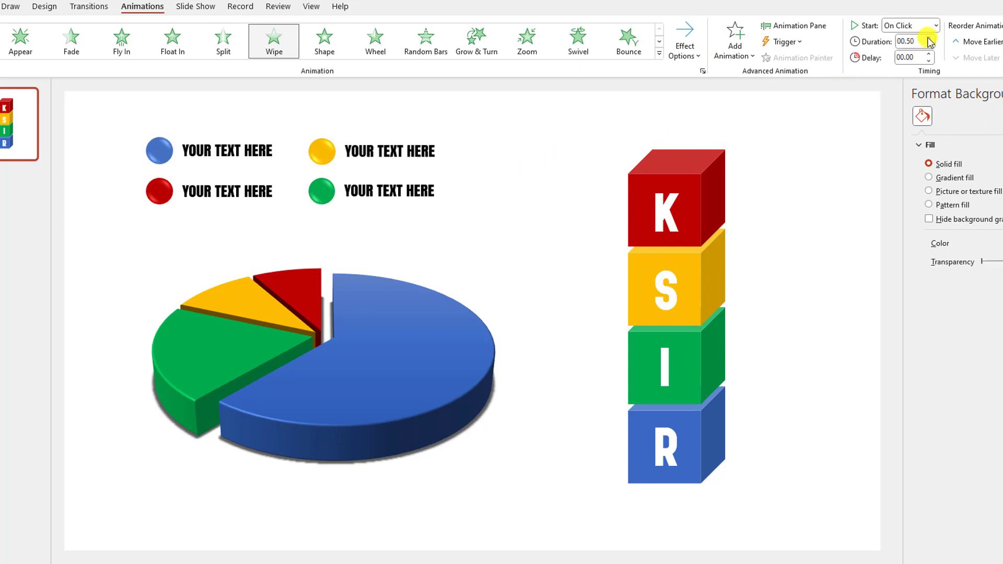
left_click(929, 38)
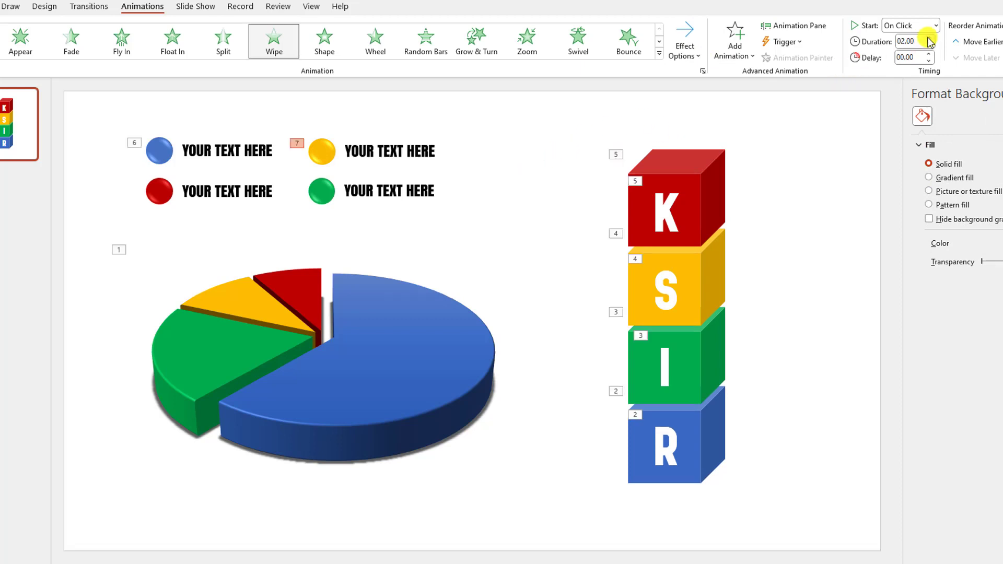
Step: Copy the yellow item's wipe onto the red and green legend items with Animation Painter
left_click(325, 151)
left_click(798, 58)
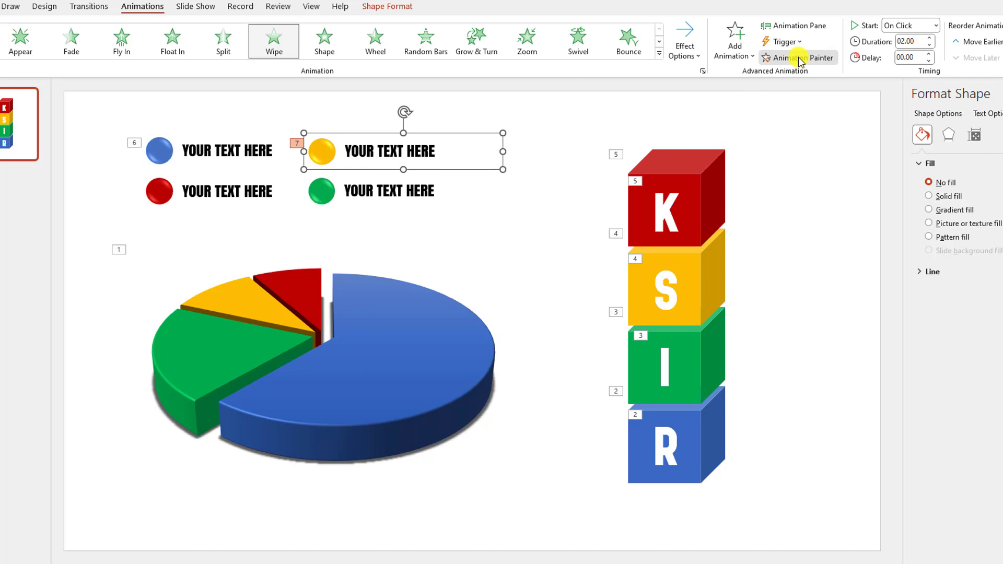
left_click(191, 190)
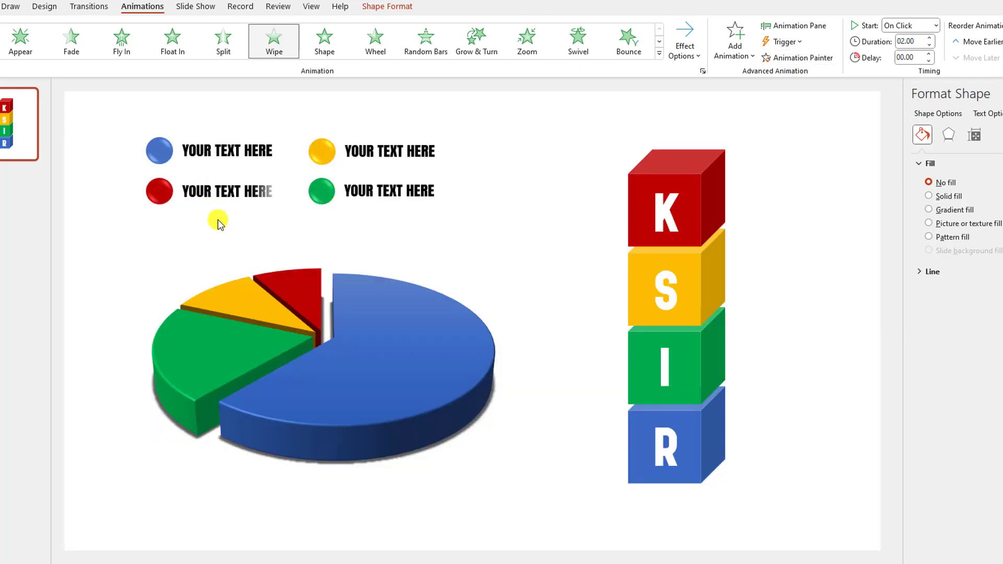
left_click(213, 205)
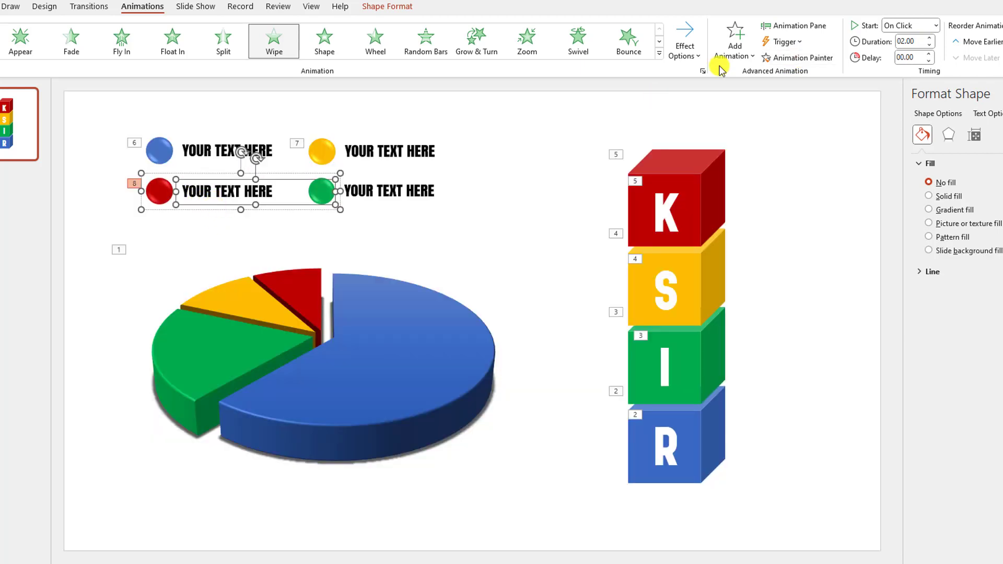
left_click(794, 60)
left_click(393, 199)
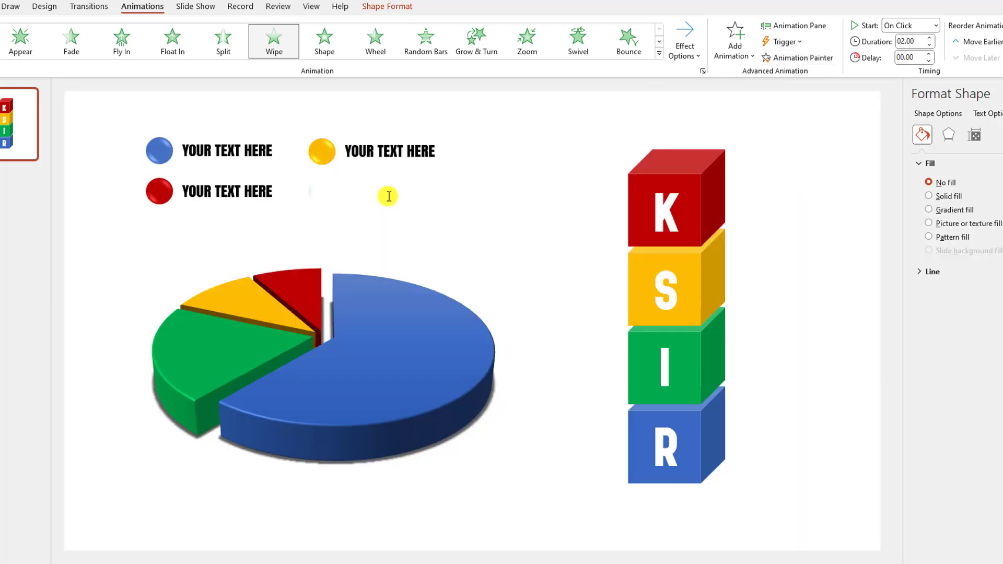